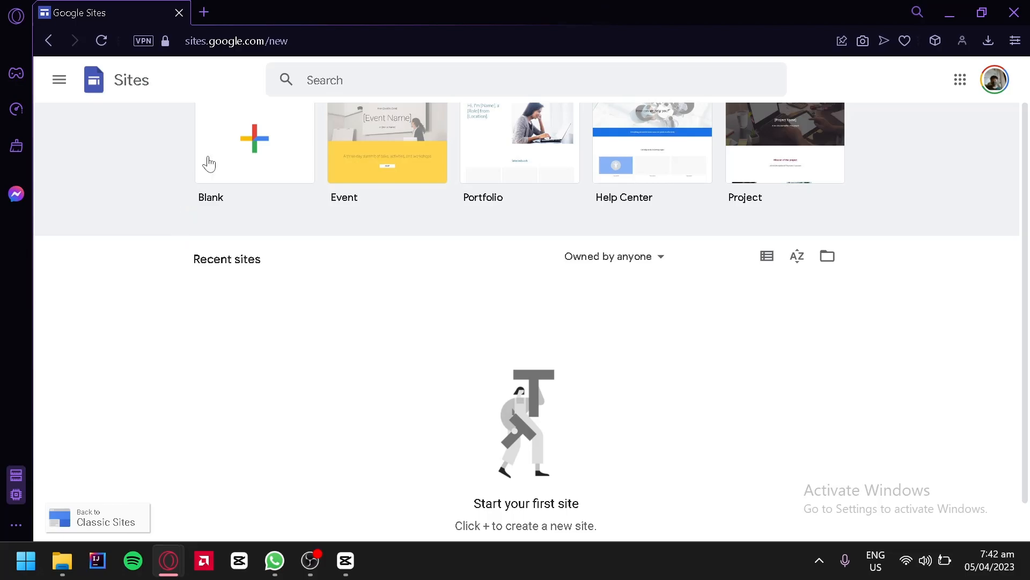
Search the web for "google sites" in a new tab, open the Google Sites home page and close the duplicate tab
left_click(203, 13)
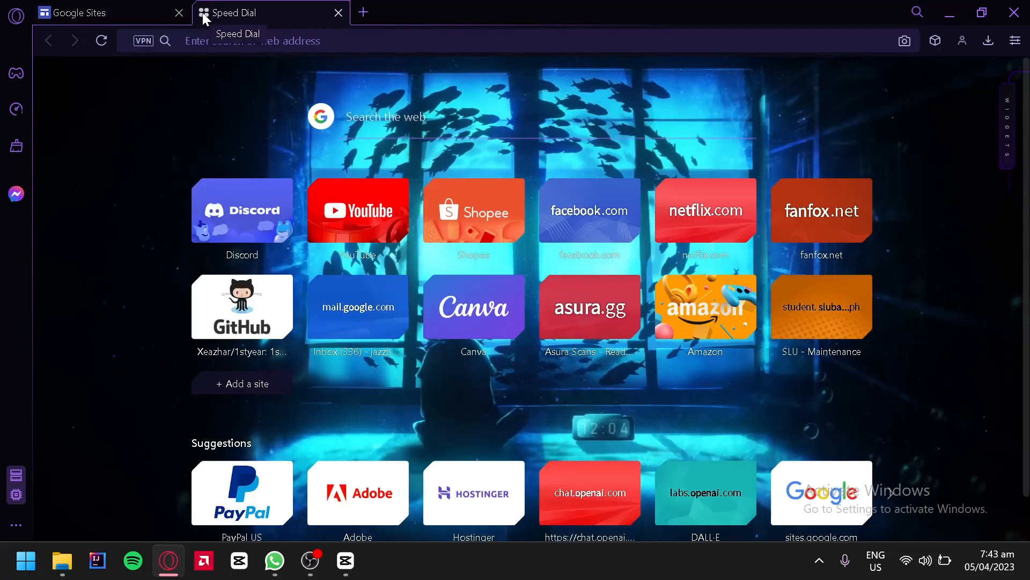
type("google sites")
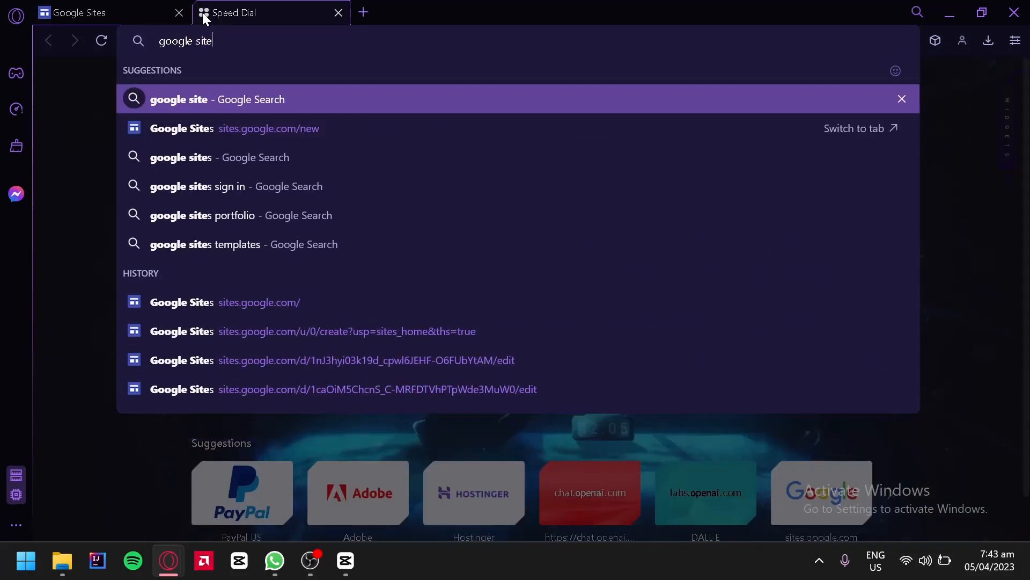
key("Return")
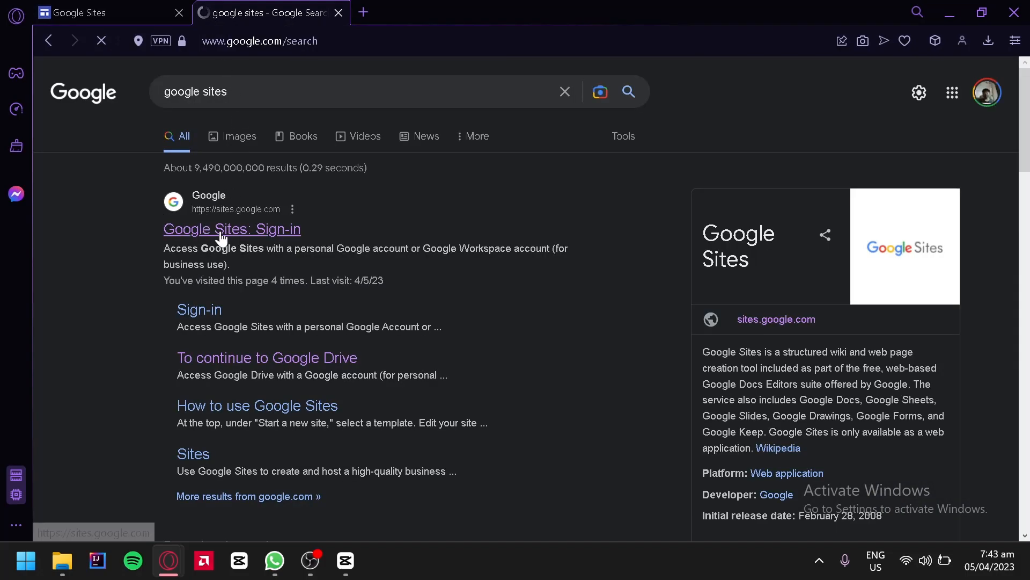
left_click(227, 229)
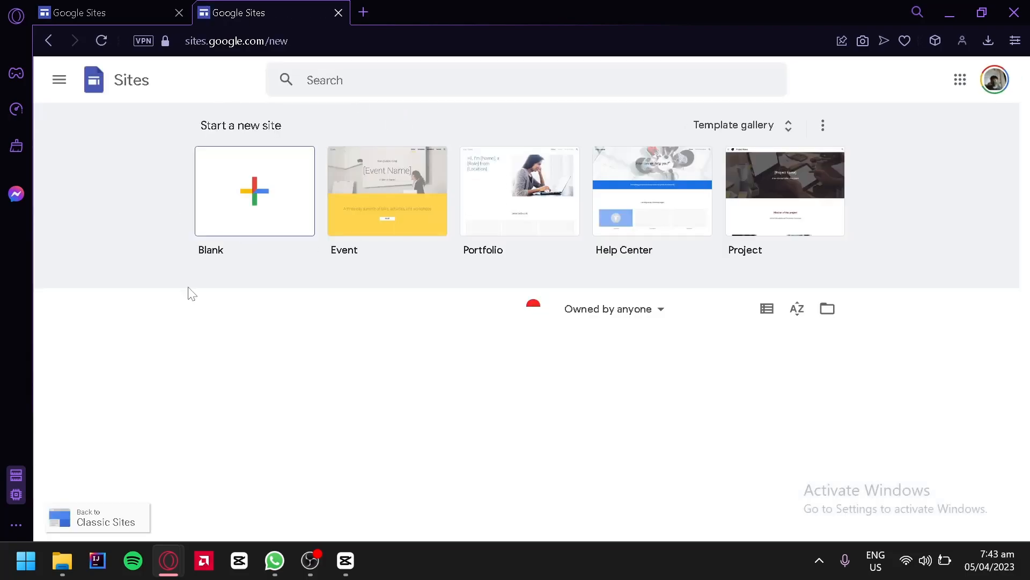
scroll(256, 223, "down", 1)
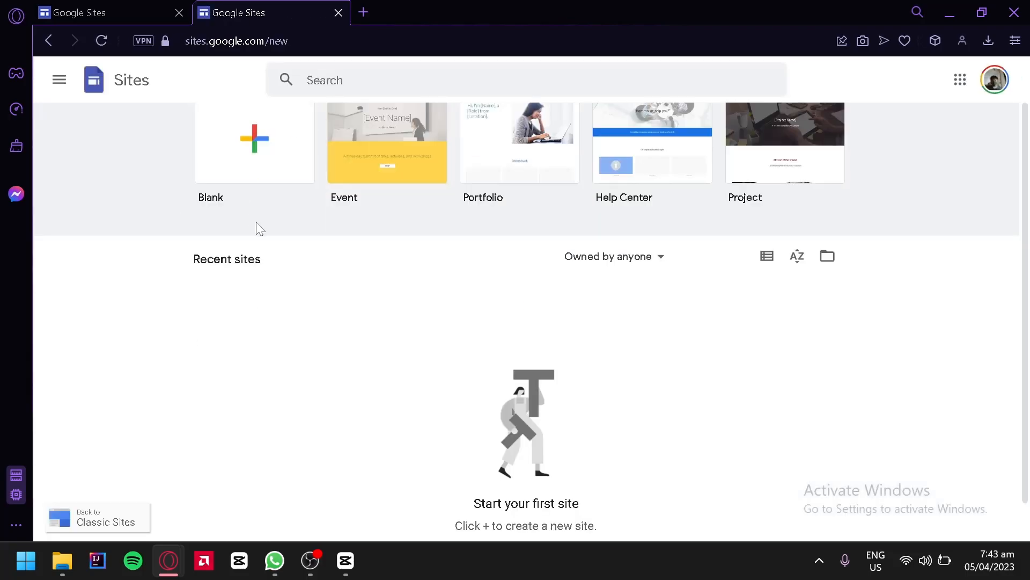
left_click(179, 13)
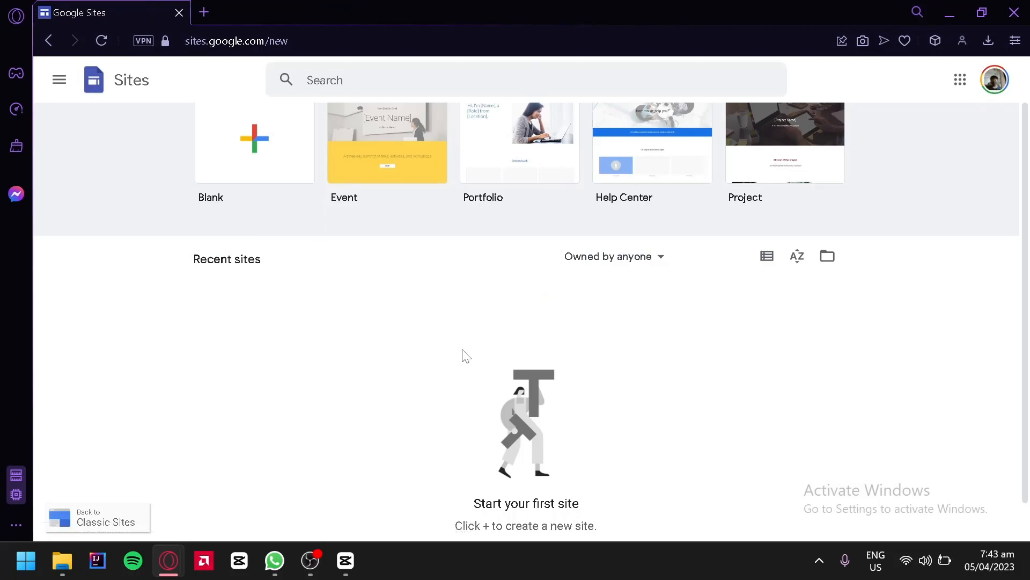
Look through the full template gallery, start a new blank site and dismiss the template suggestion
scroll(466, 355, "up", 1)
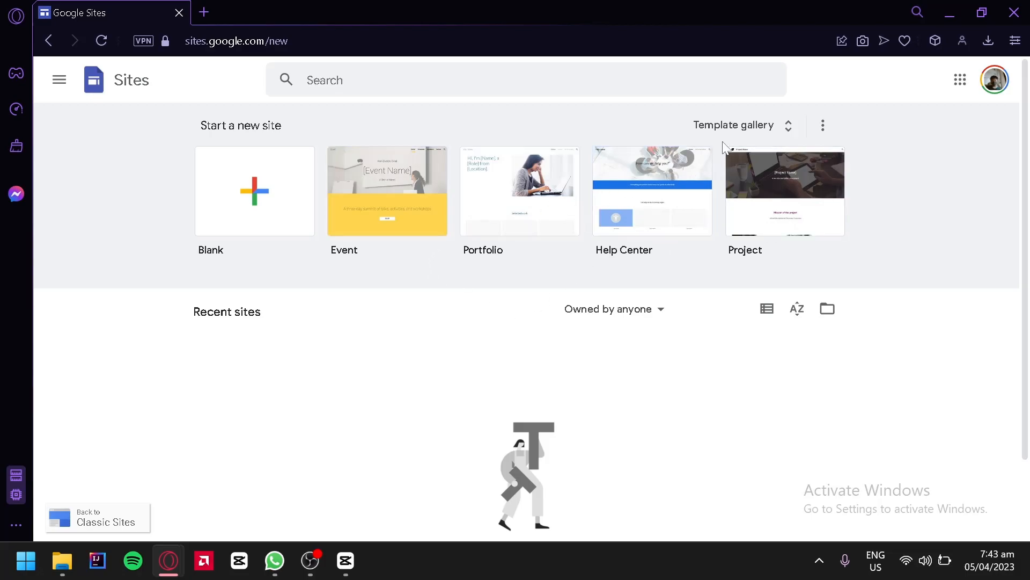
left_click(733, 129)
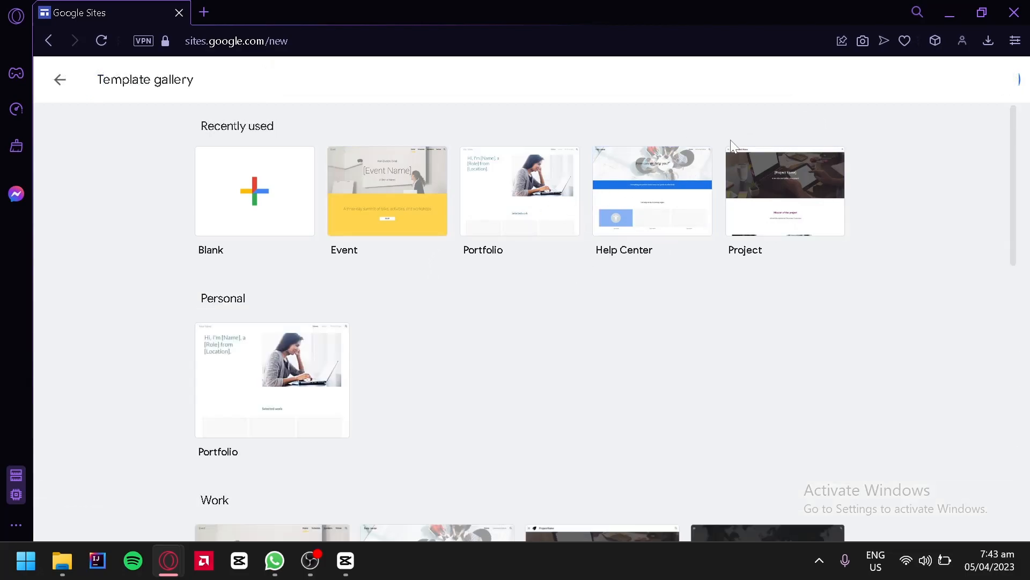
scroll(797, 247, "down", 4)
scroll(316, 298, "down", 5)
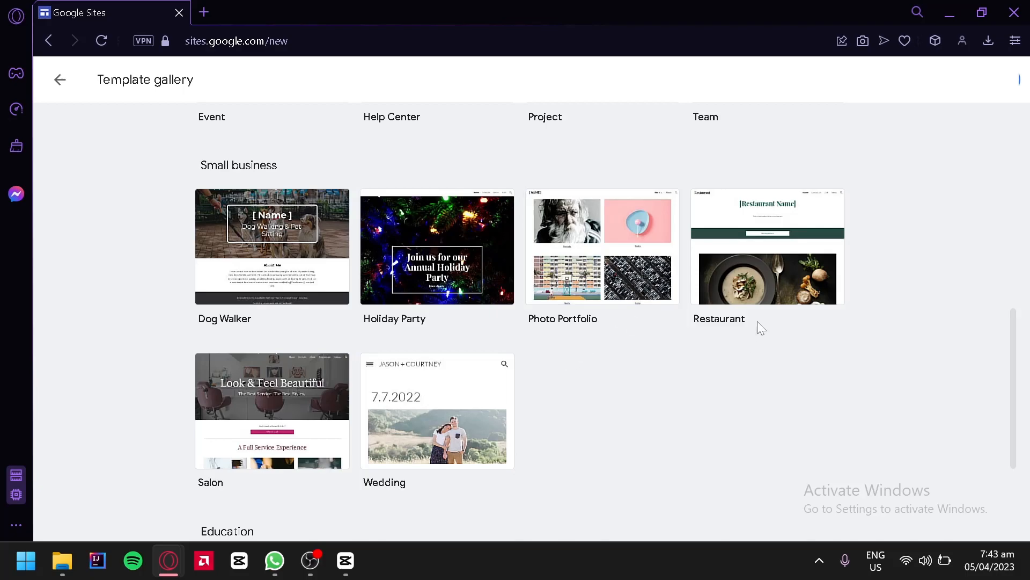
scroll(773, 322, "down", 3)
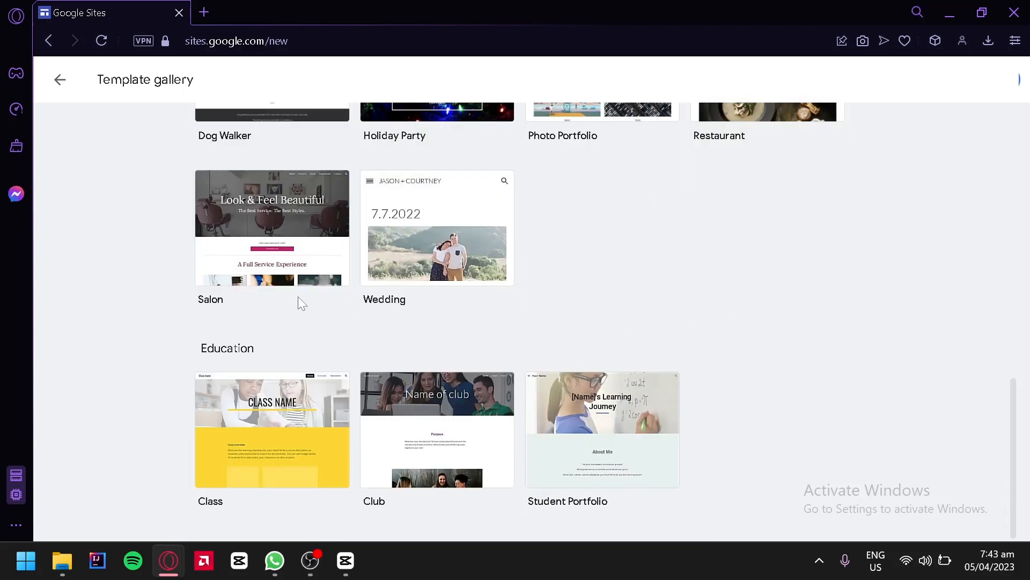
scroll(740, 273, "up", 13)
scroll(589, 295, "down", 2)
scroll(585, 295, "up", 2)
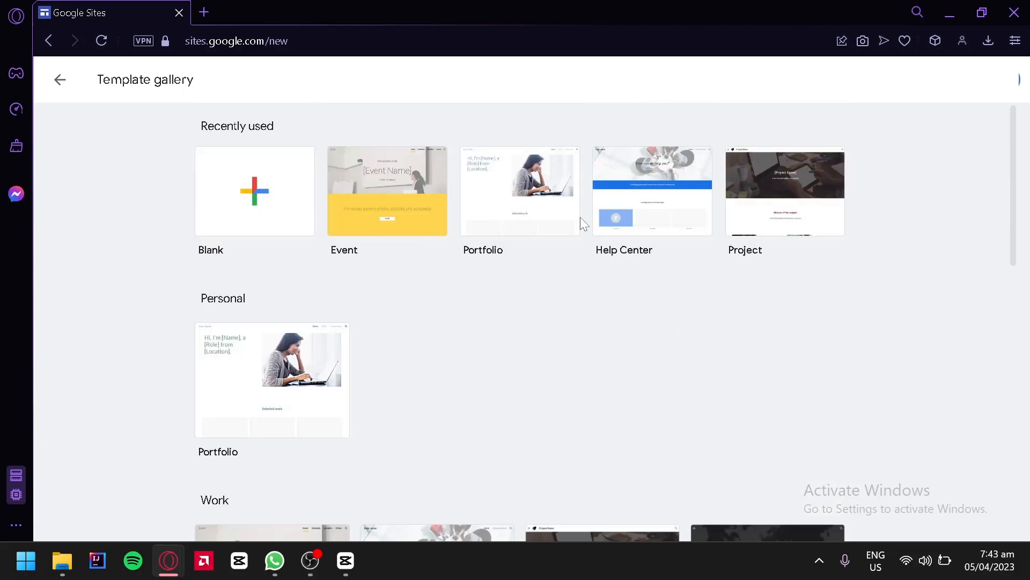
left_click(259, 198)
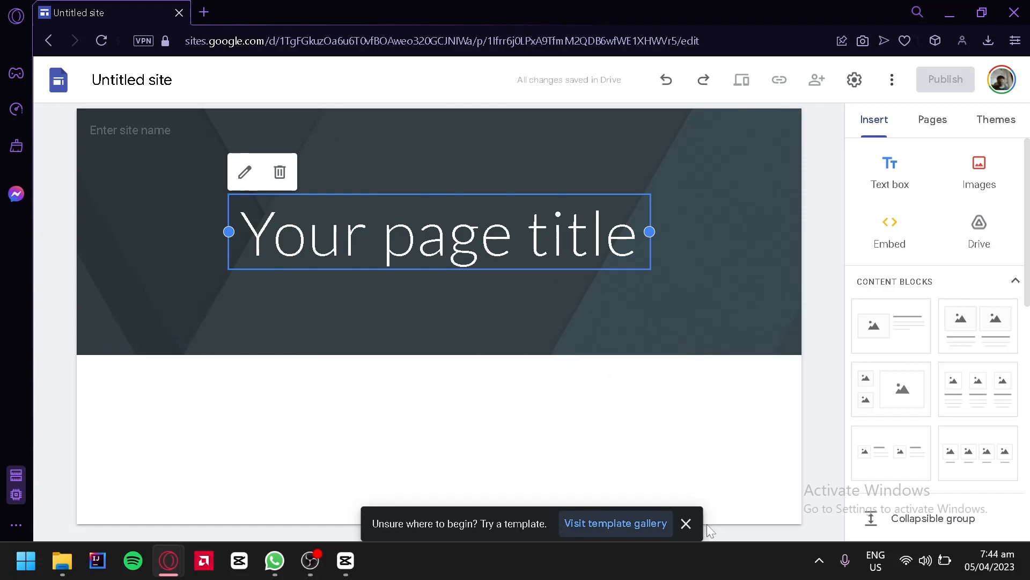
left_click(686, 531)
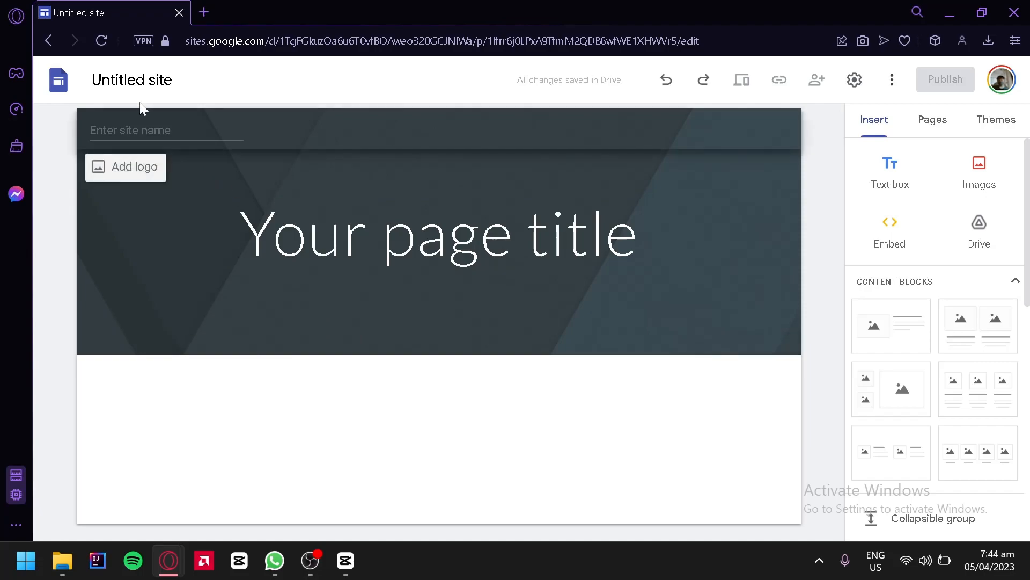
Rename the untitled site as "Google ads" and use the same text as the site name in the page header
left_click(132, 80)
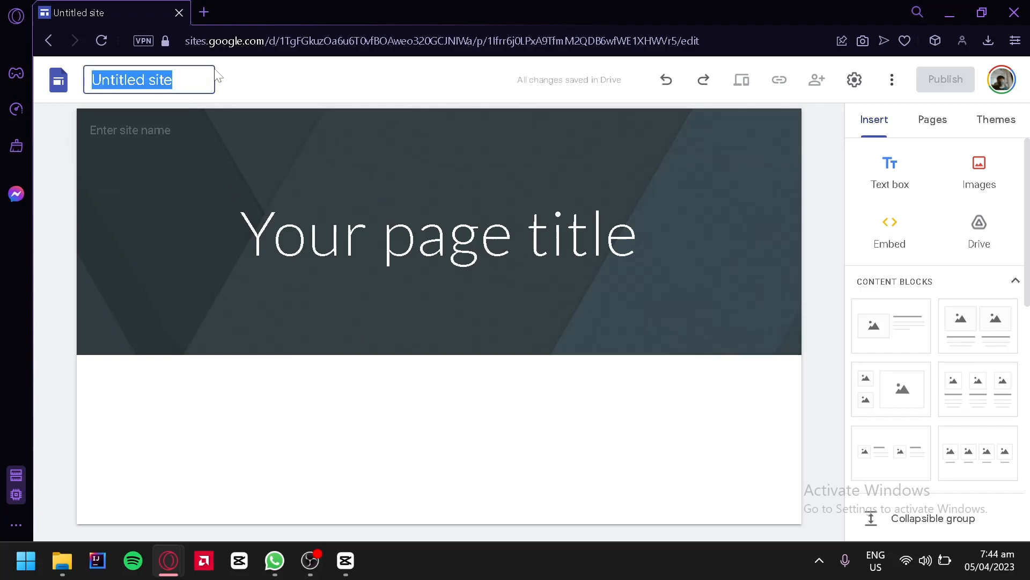
type("Goog")
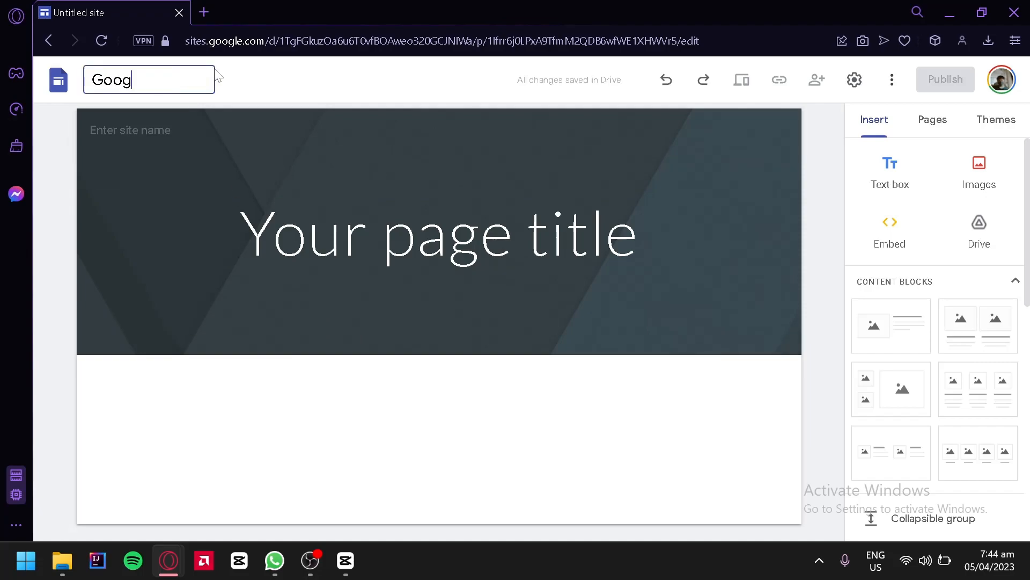
type("le dds")
key("Return")
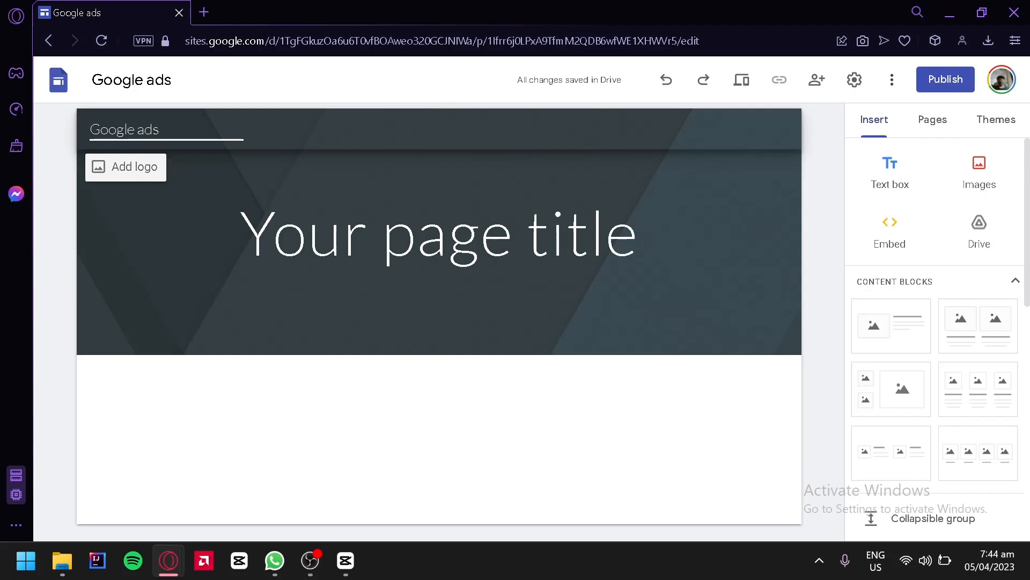
left_click(576, 393)
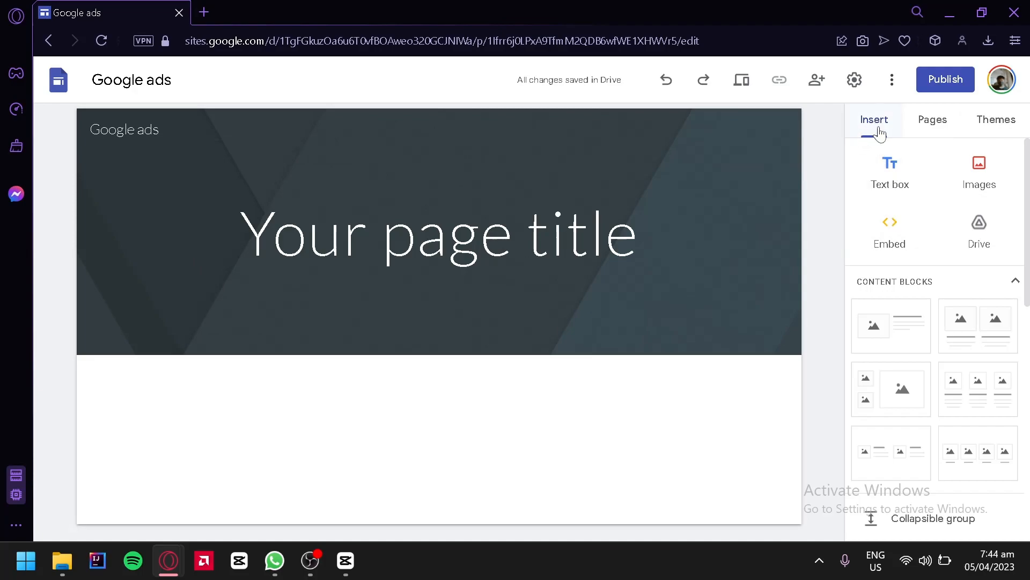
Browse the themes created by Google and try out Aristotle, Diplomat and Level on the page
left_click(932, 129)
left_click(992, 116)
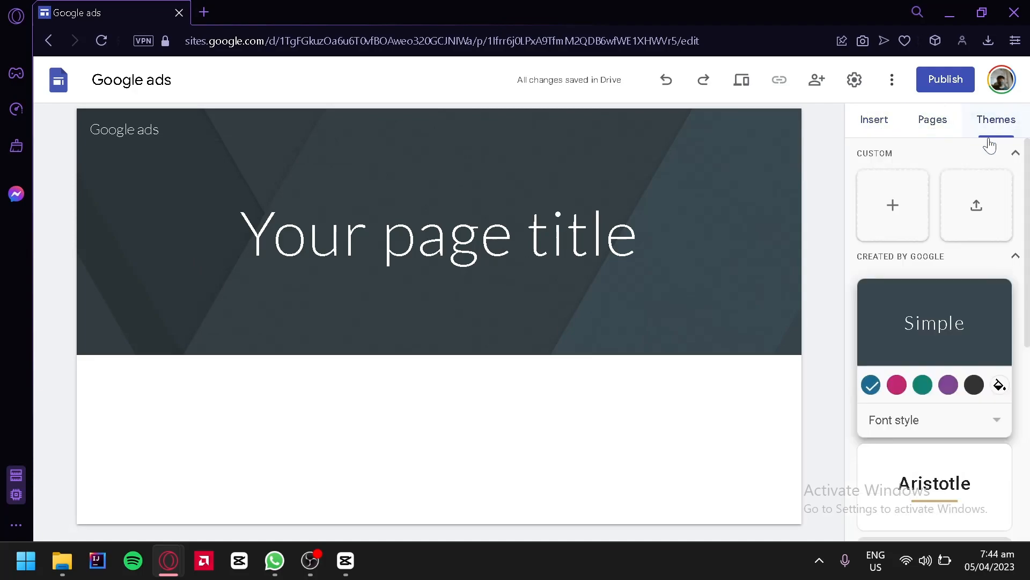
scroll(974, 198, "down", 5)
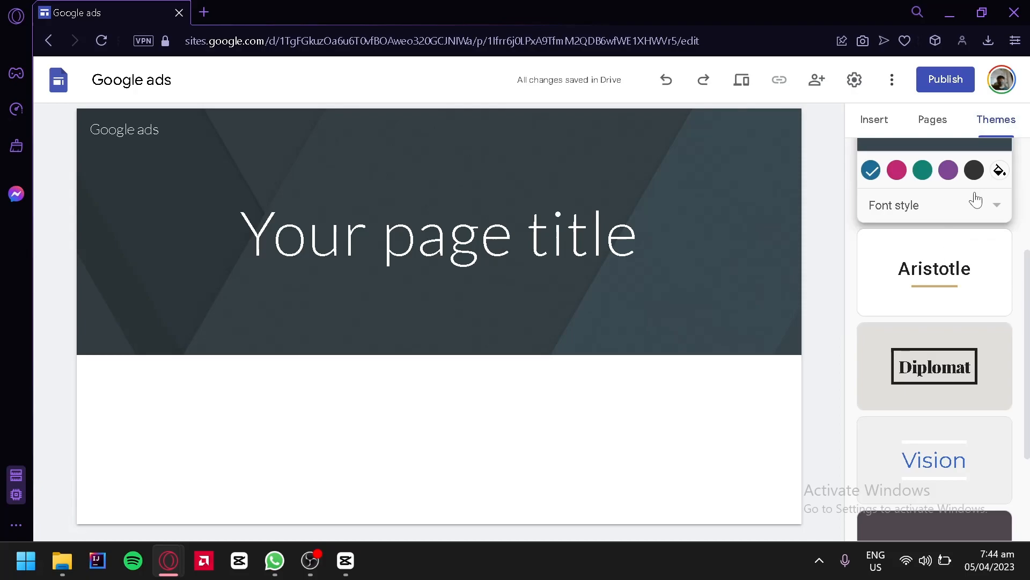
scroll(958, 234, "down", 2)
scroll(947, 241, "up", 2)
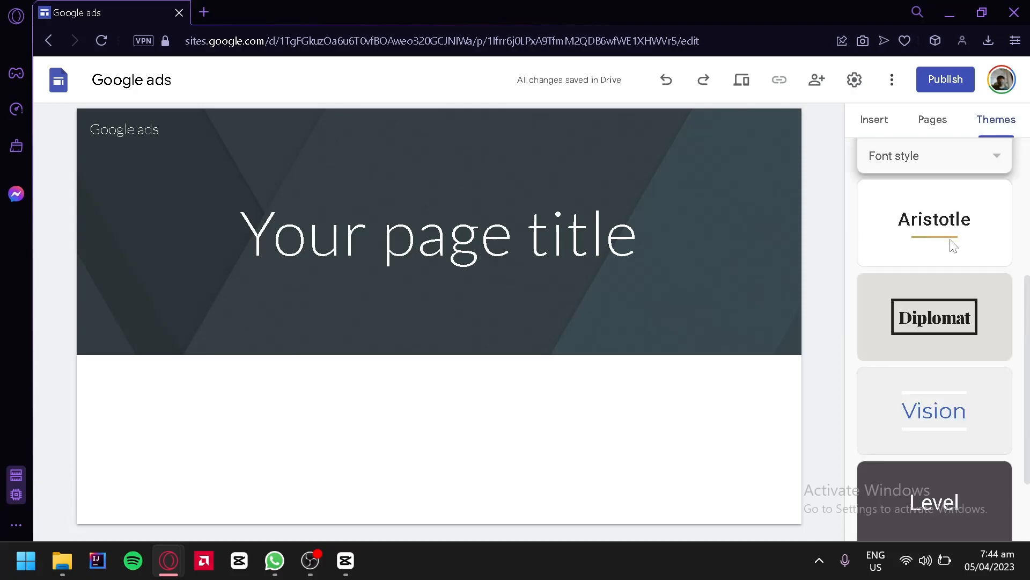
left_click(936, 224)
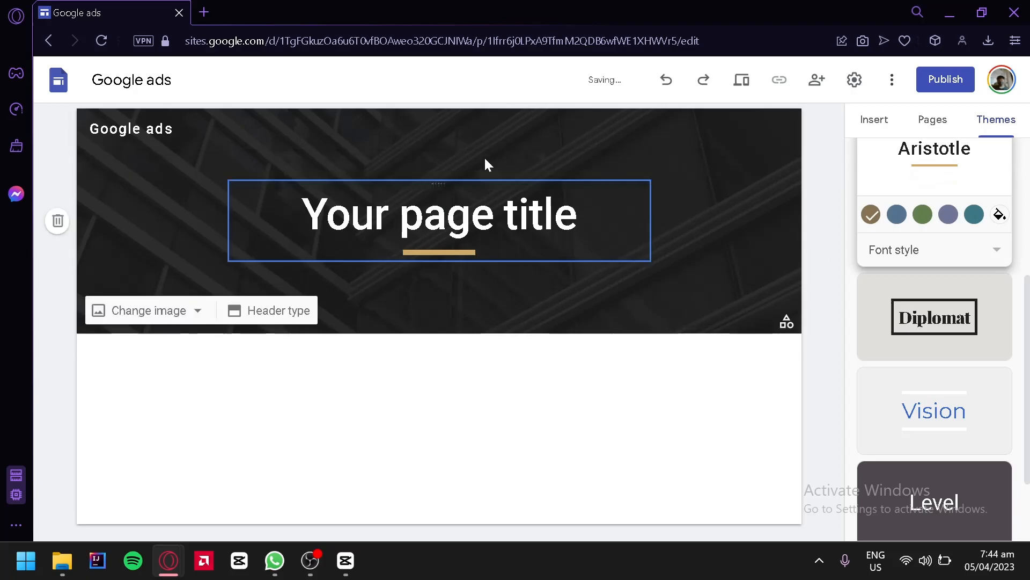
left_click(946, 321)
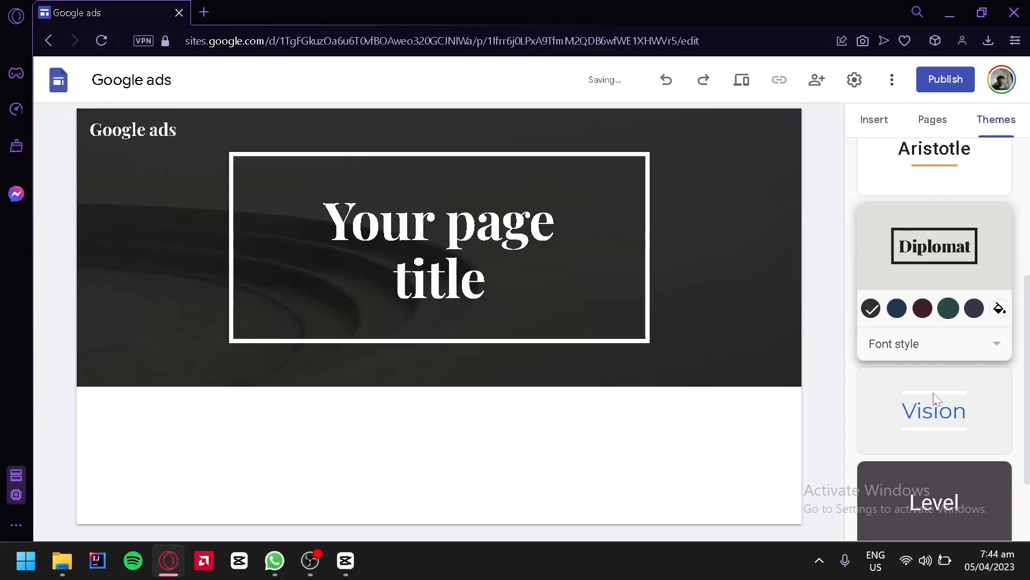
left_click(937, 425)
left_click(934, 427)
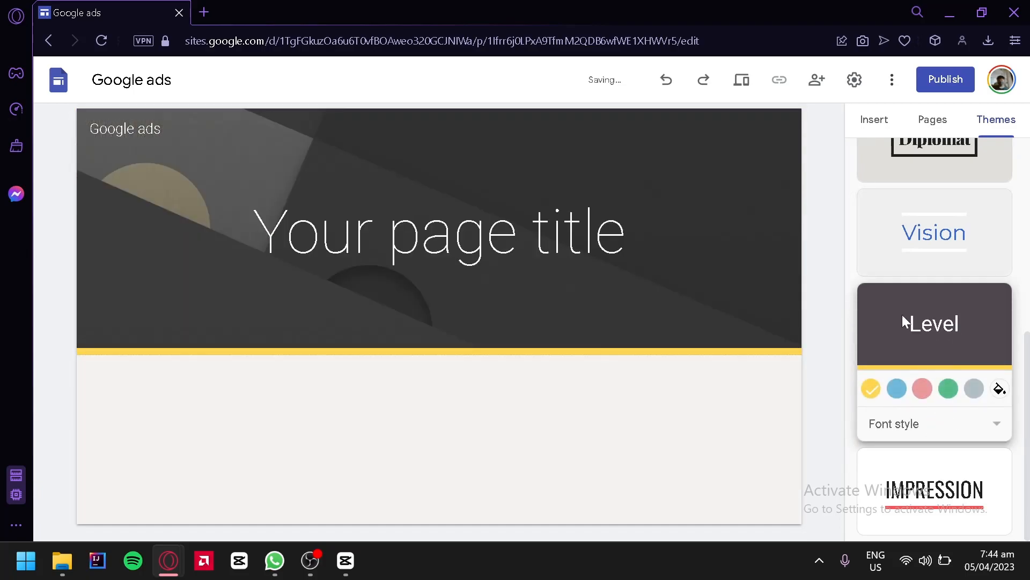
Try the grey colour for the Level theme and view its font style options
left_click(974, 386)
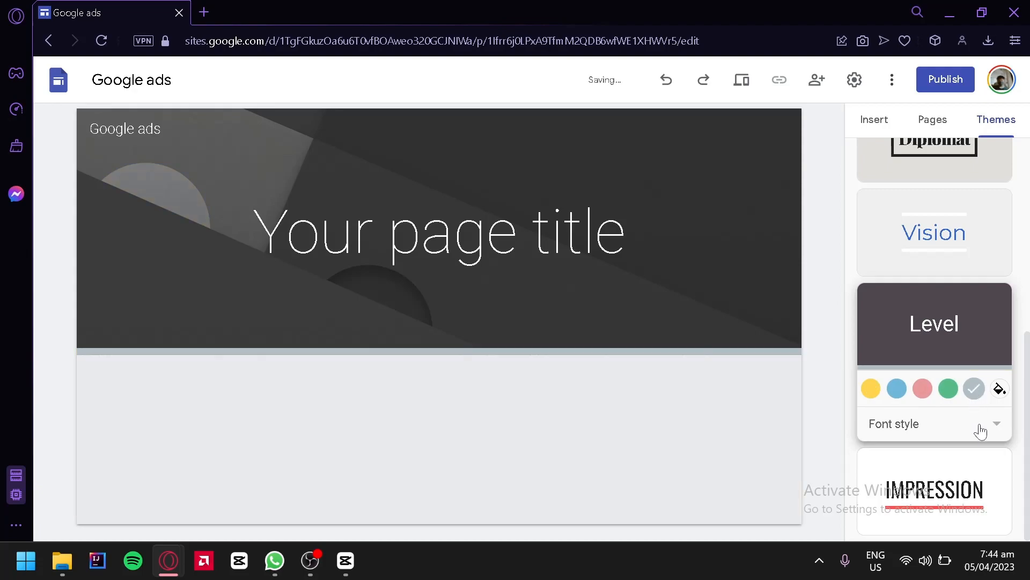
left_click(984, 428)
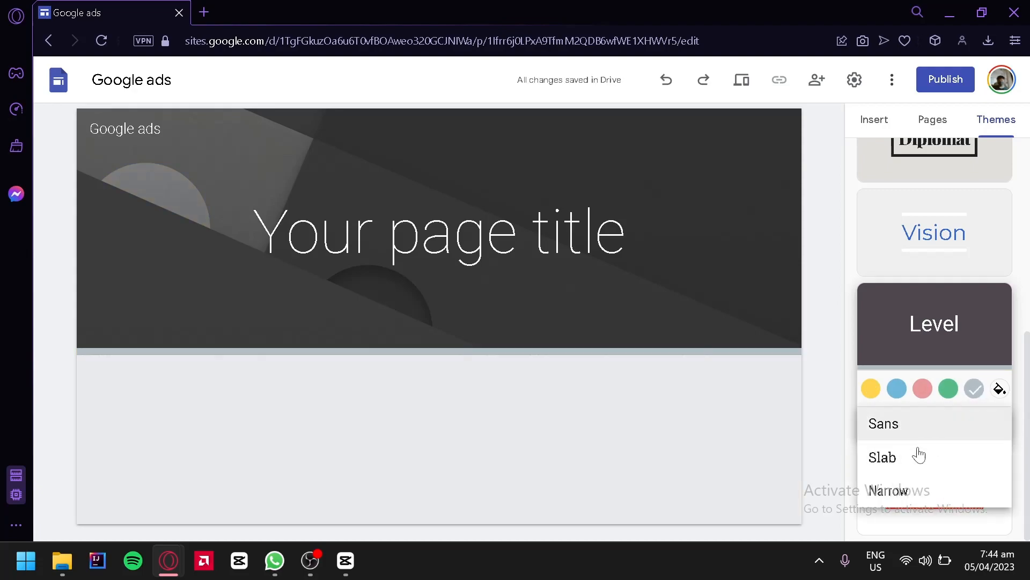
left_click(836, 254)
scroll(899, 282, "up", 5)
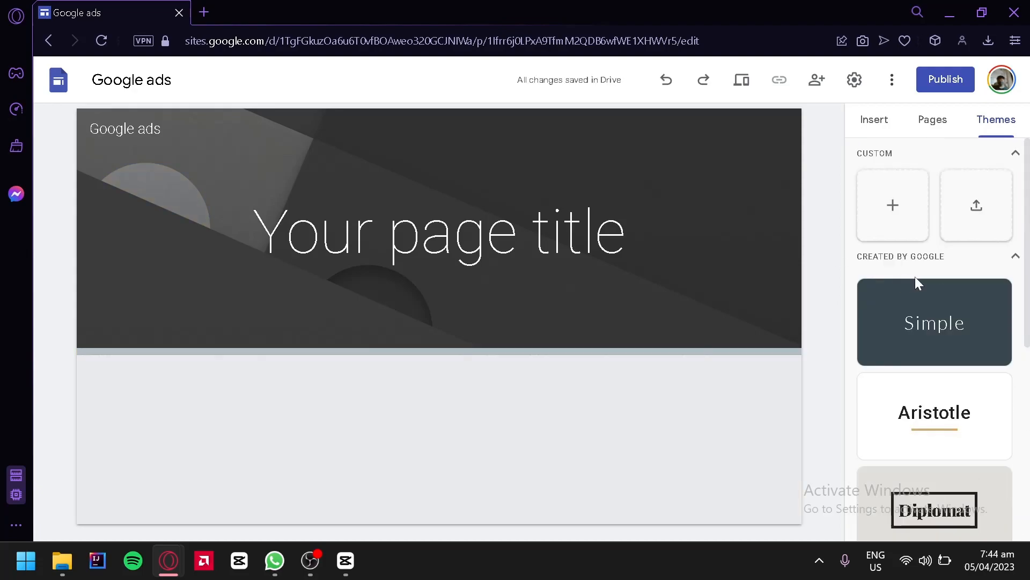
scroll(945, 376, "down", 4)
scroll(944, 374, "down", 1)
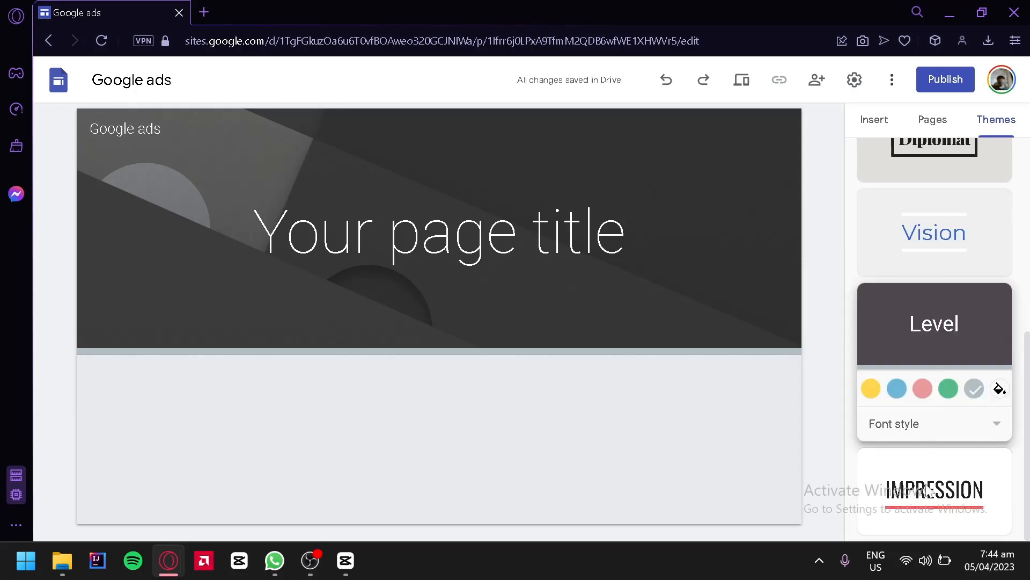
Apply the Impression theme to the site with the green colour and the Frank font style
left_click(925, 483)
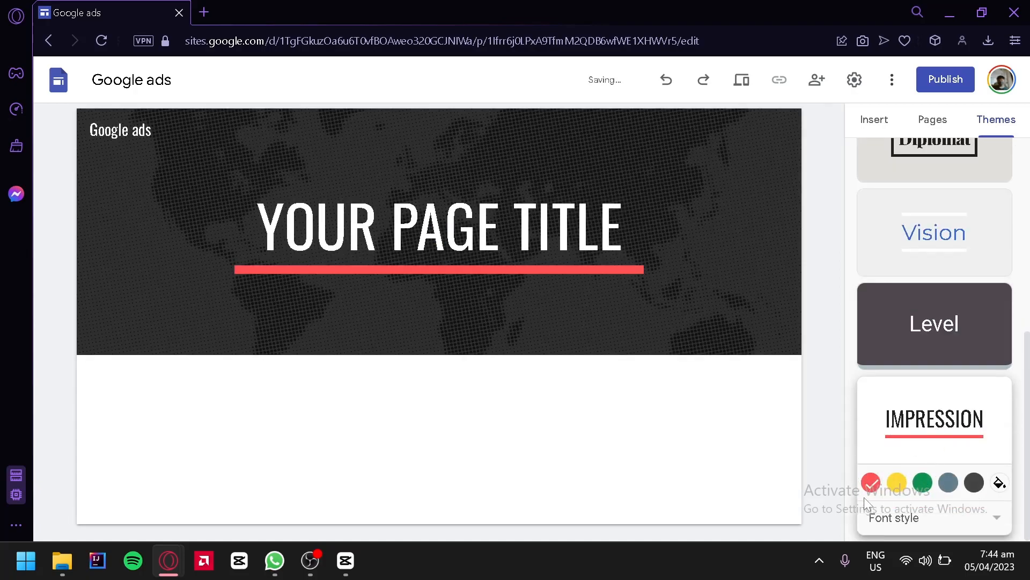
left_click(974, 482)
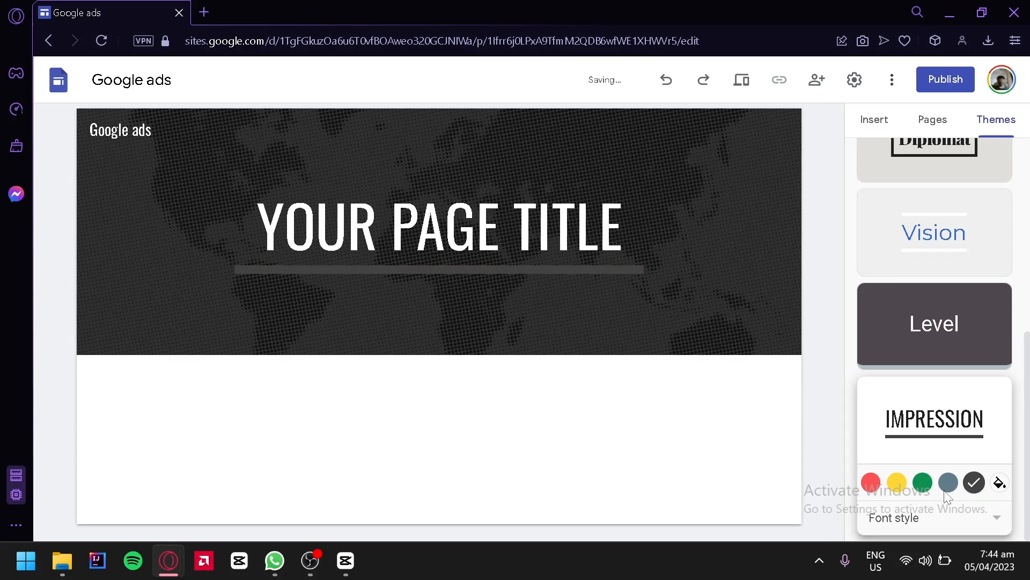
left_click(922, 485)
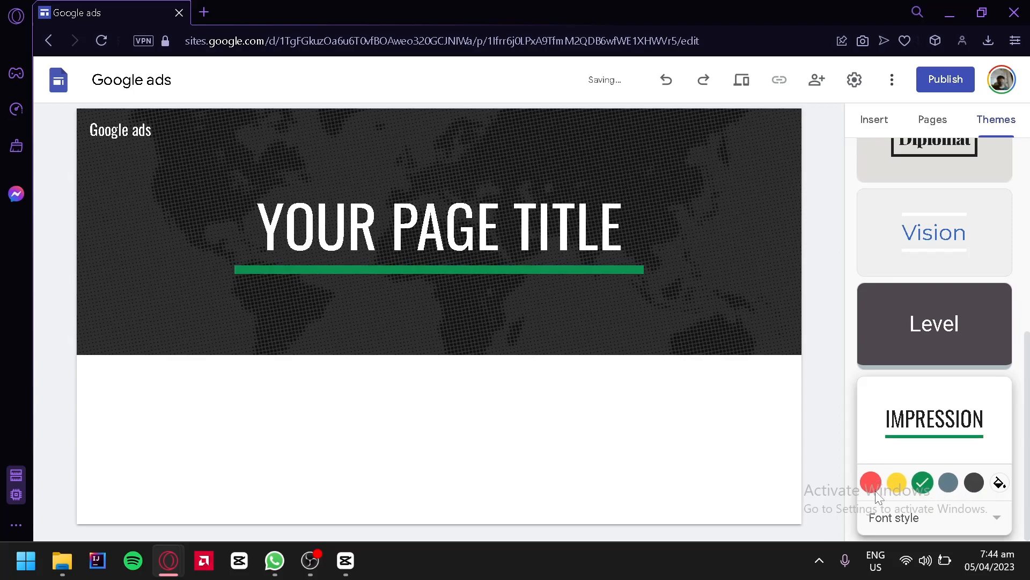
left_click(904, 518)
left_click(916, 482)
left_click(906, 519)
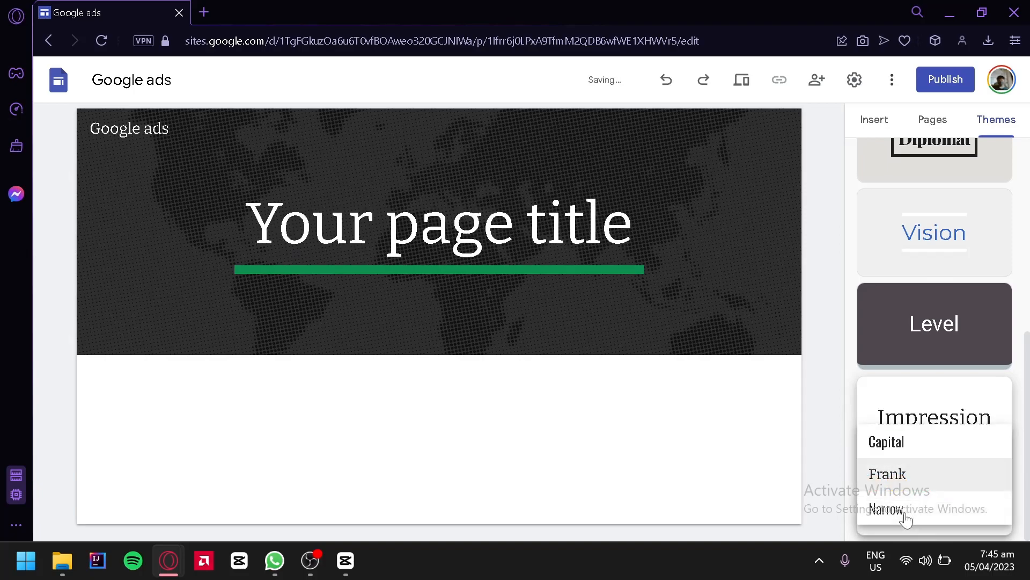
left_click(824, 429)
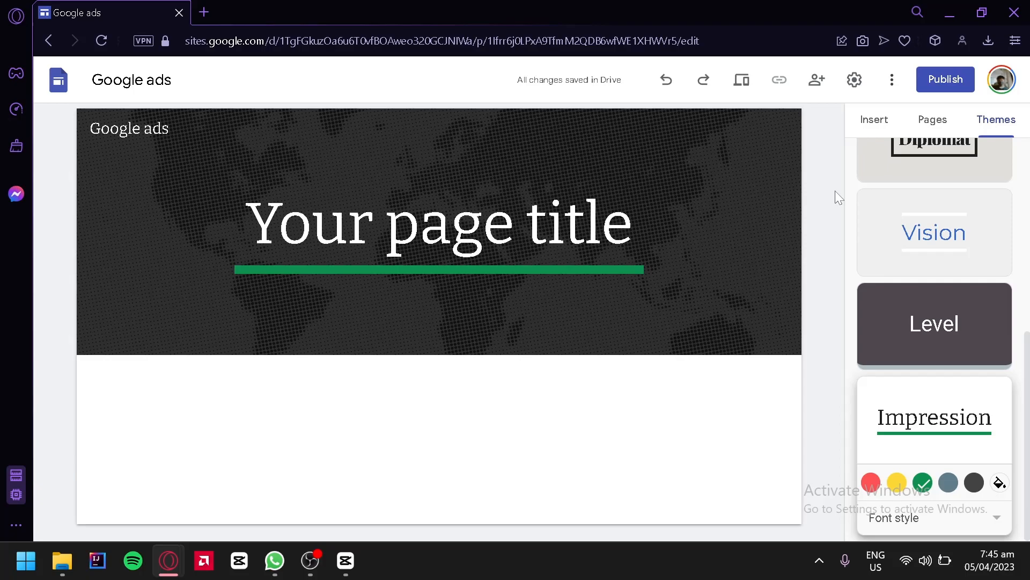
Add a new page named "about" to the site
left_click(933, 119)
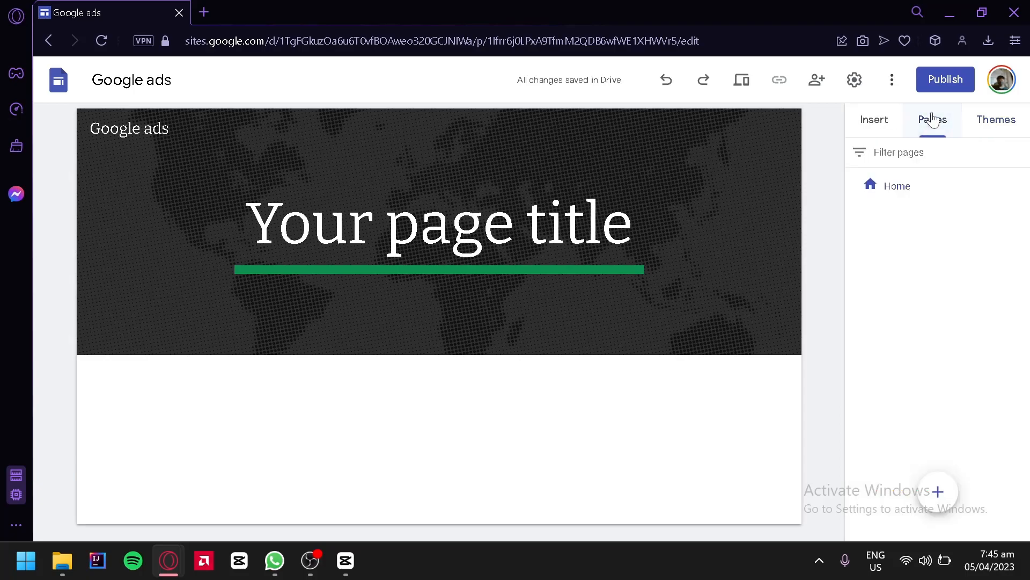
mouse_move(397, 313)
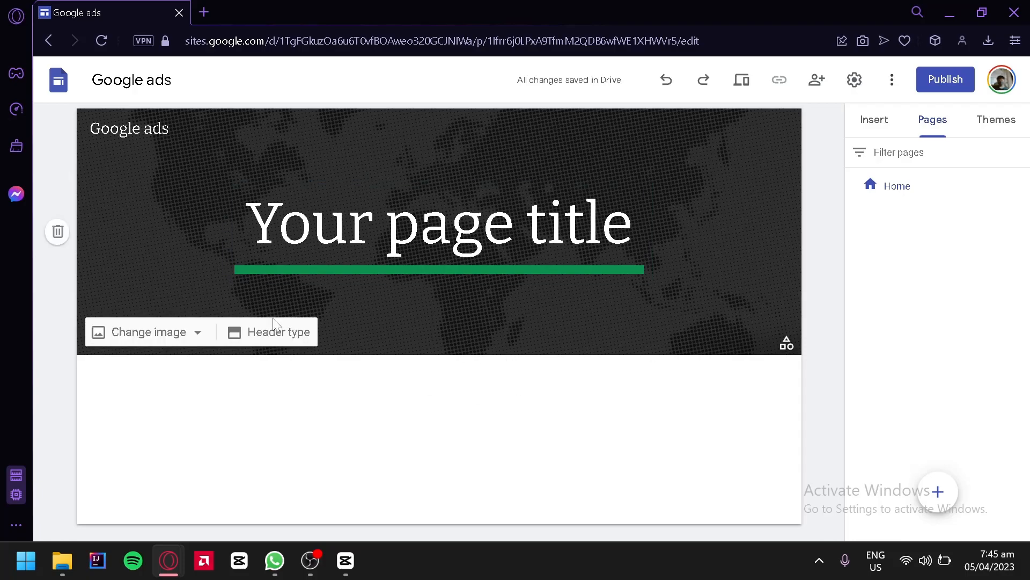
mouse_move(938, 491)
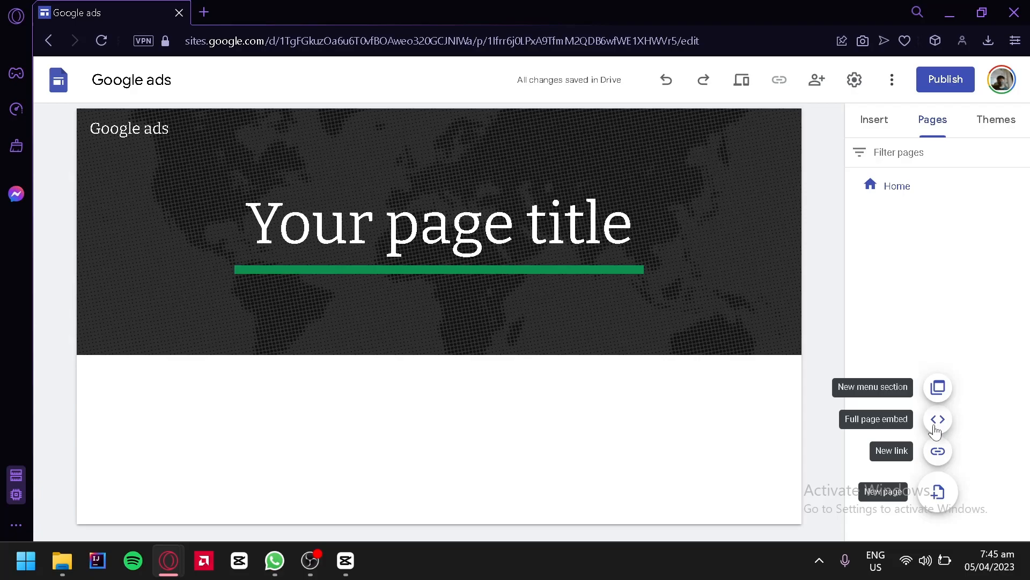
left_click(937, 492)
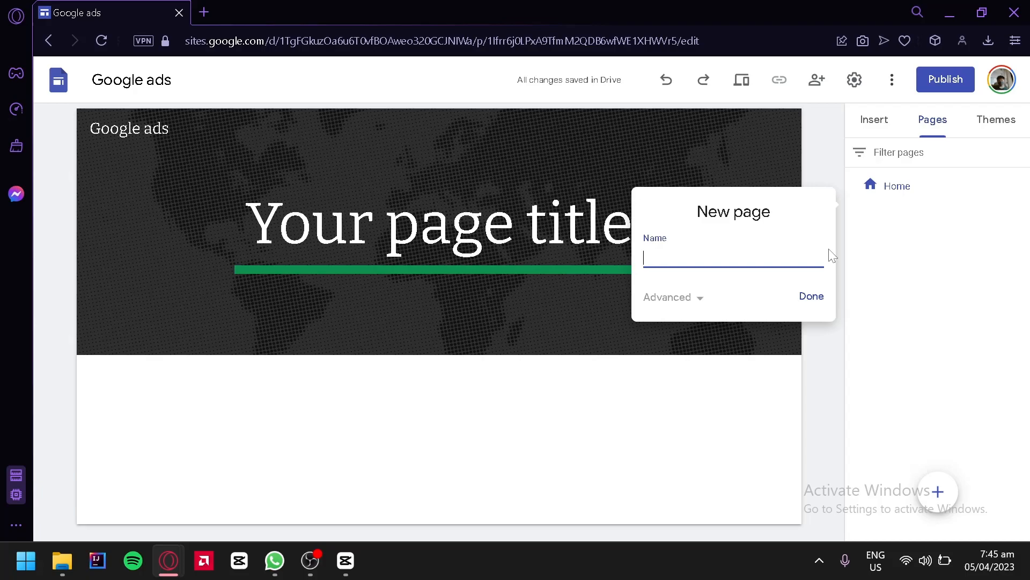
type("about")
key("Return")
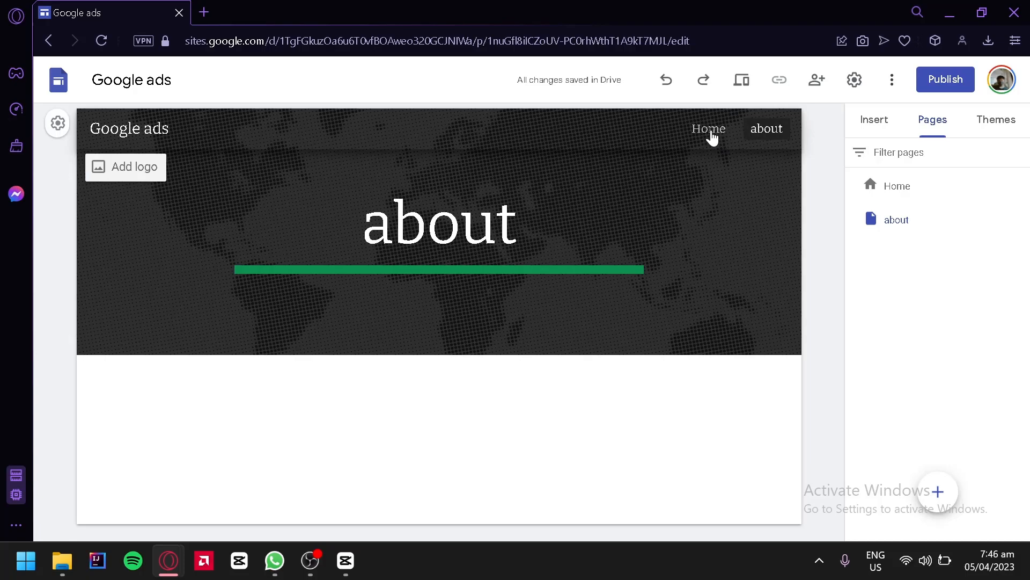
Check the site navigation by switching between the Home and about pages, ending on Home
left_click(709, 132)
left_click(767, 129)
left_click(708, 129)
left_click(767, 129)
left_click(709, 131)
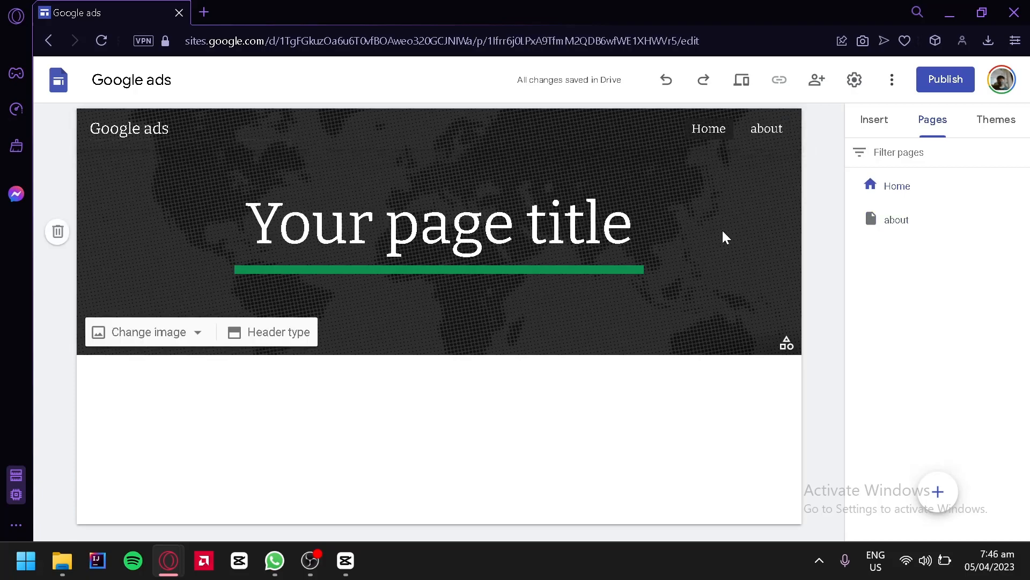
Insert a text box below the Home page header and apply the Style 3 section colour to its section
left_click(866, 120)
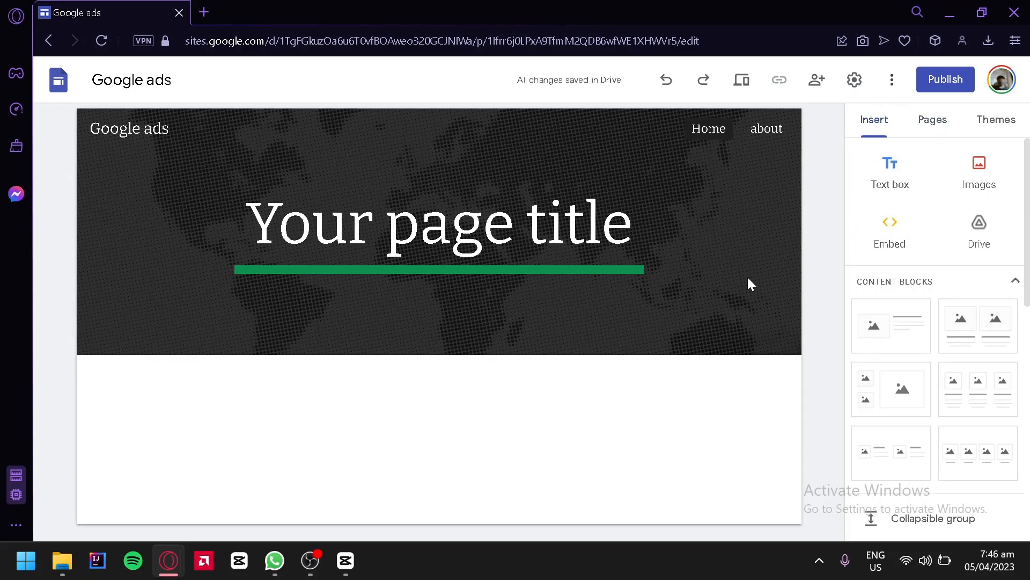
left_click(910, 178)
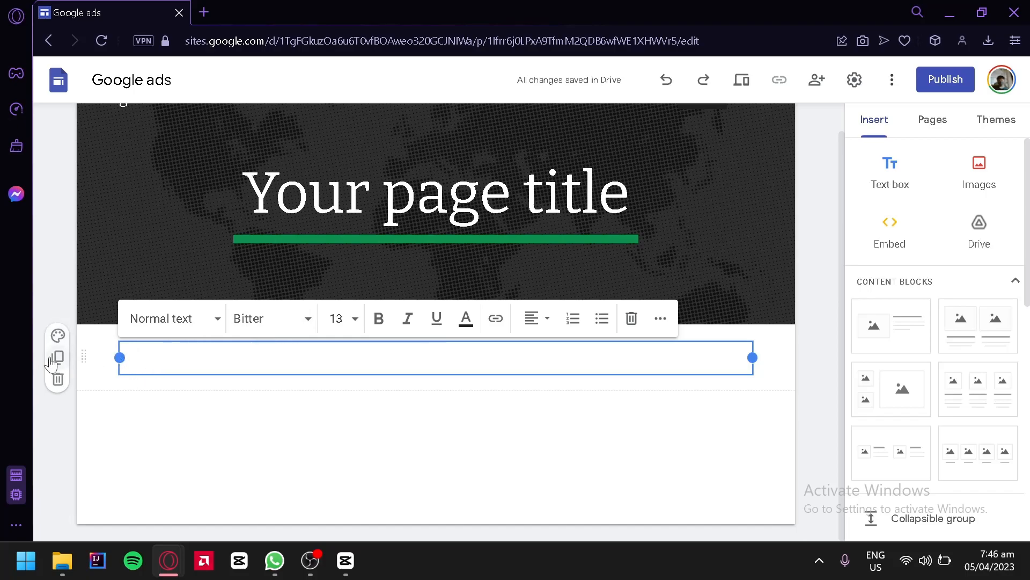
left_click(58, 336)
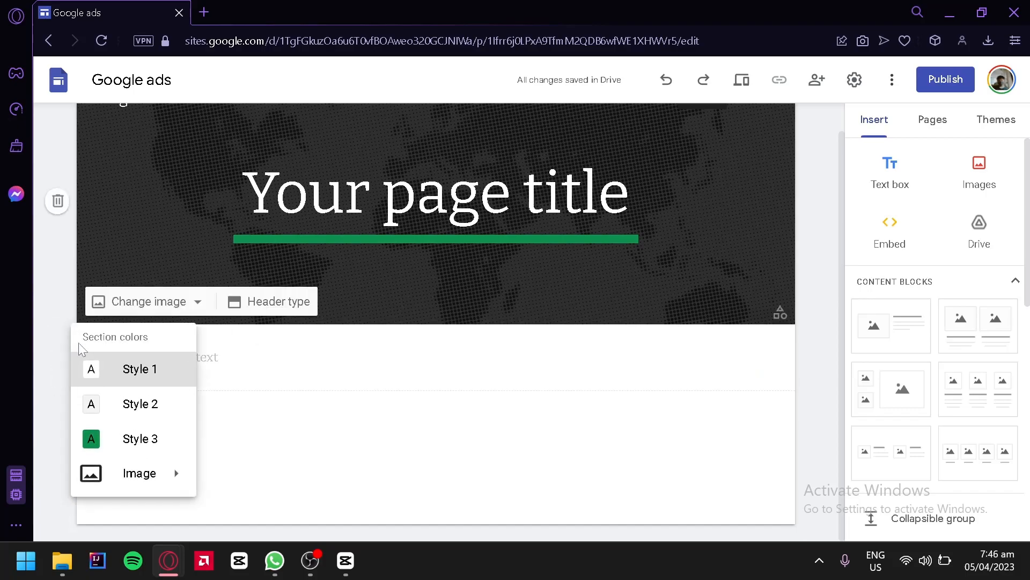
left_click(124, 438)
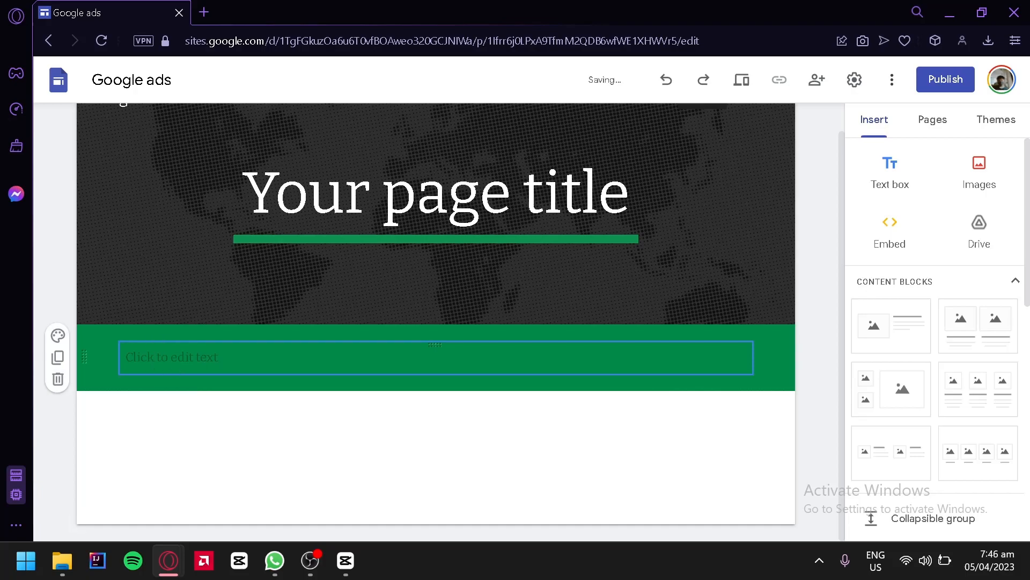
Browse the image sources for the text section's background, including the gallery, By URL, Search, Your albums and Google Drive
left_click(59, 338)
left_click(59, 337)
left_click(58, 337)
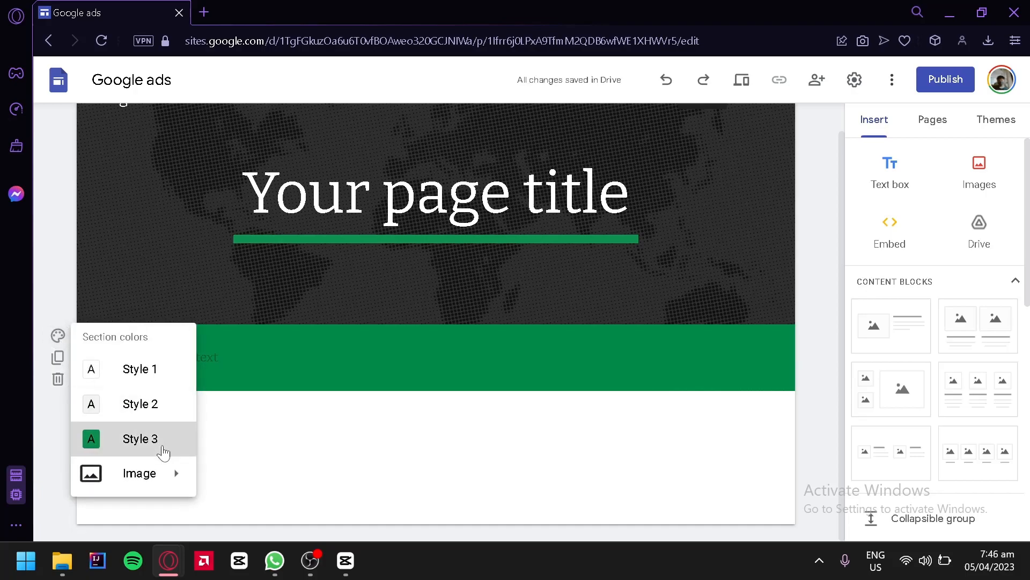
mouse_move(148, 473)
left_click(222, 465)
right_click(221, 461)
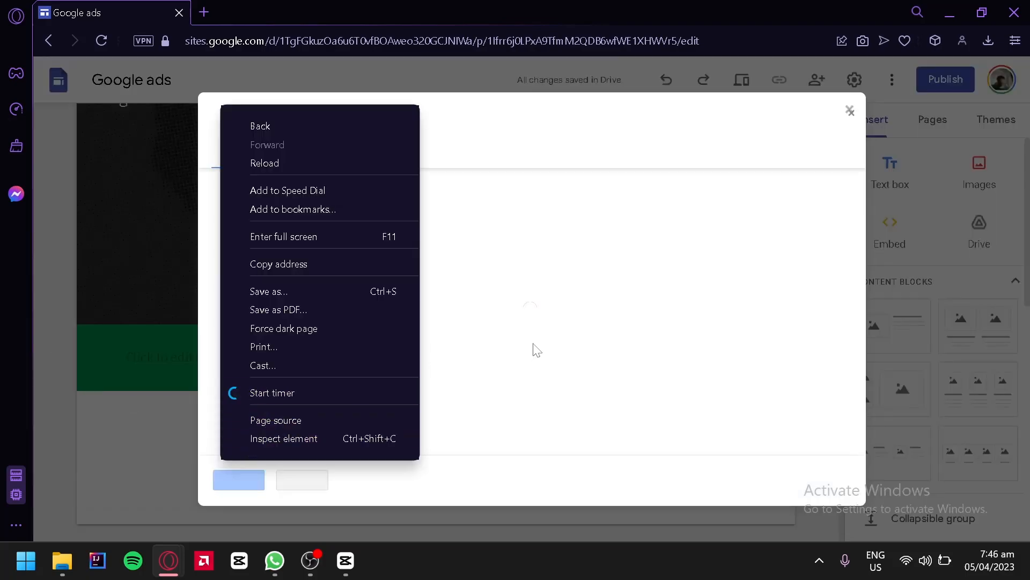
left_click(535, 350)
scroll(569, 223, "down", 5)
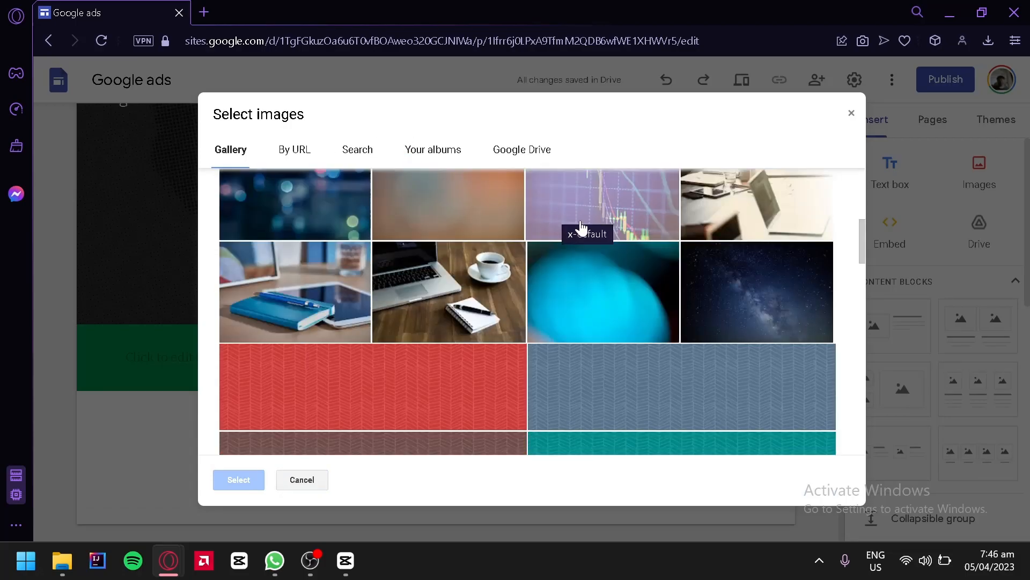
scroll(441, 269, "down", 6)
left_click(290, 152)
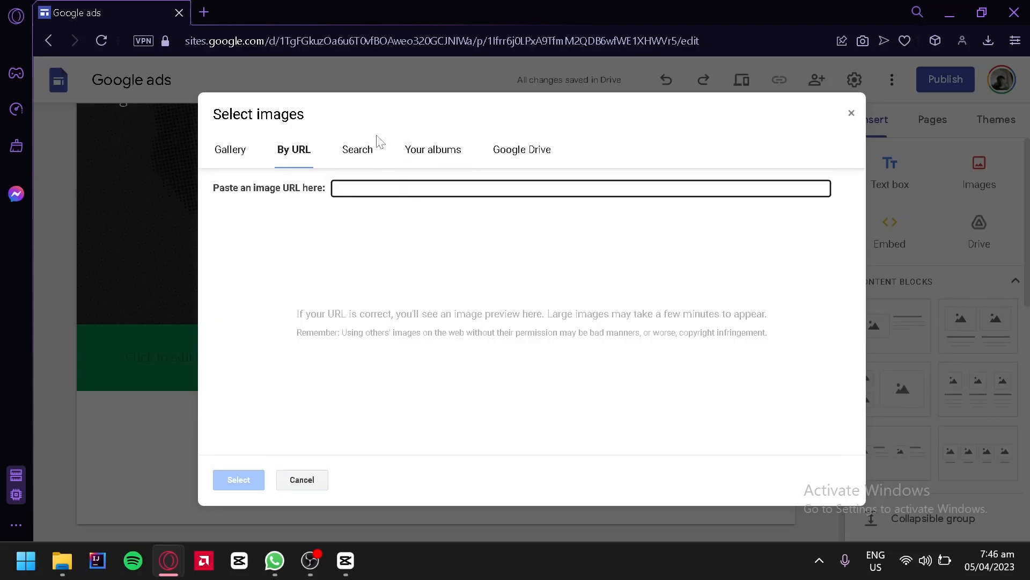
left_click(363, 150)
left_click(434, 150)
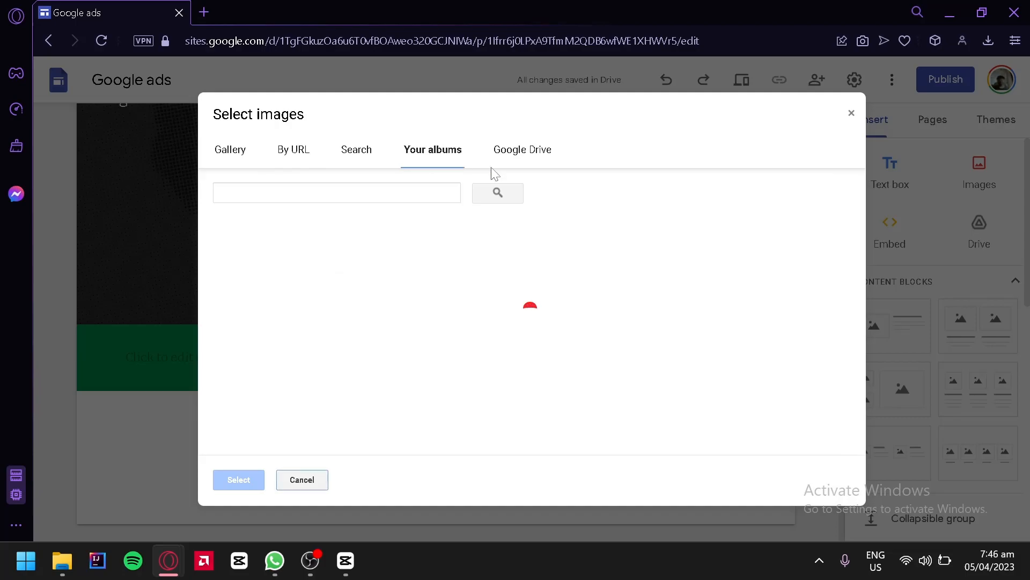
left_click(536, 157)
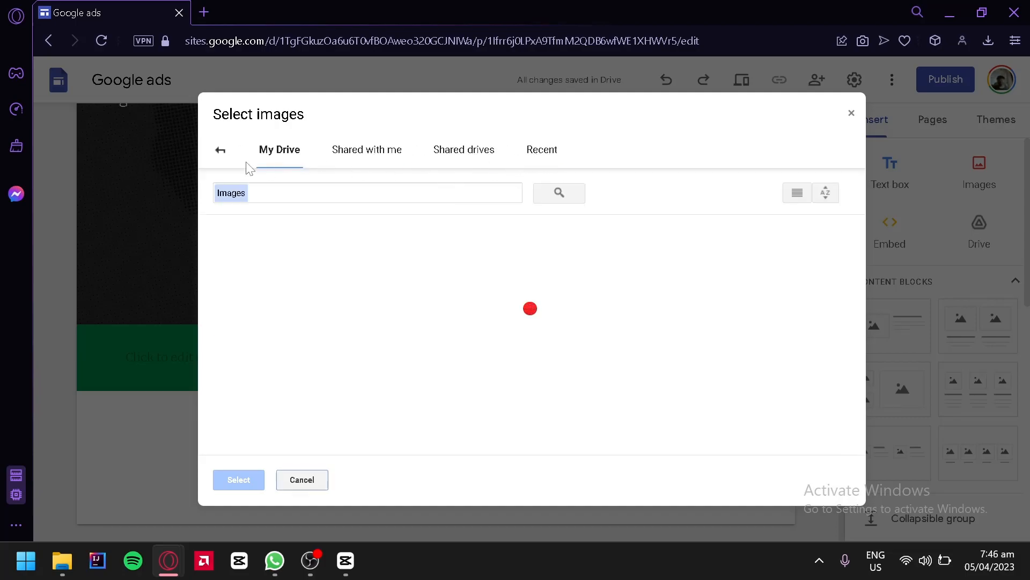
left_click(225, 157)
scroll(333, 242, "down", 3)
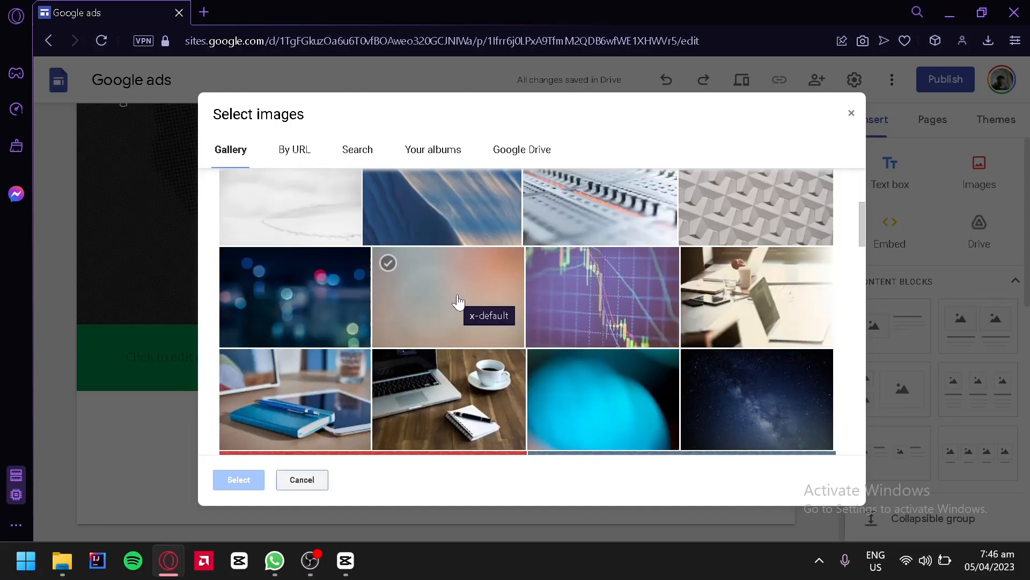
left_click(874, 128)
Upload the mountain valley photo from the downloaded files to the Home page
left_click(969, 185)
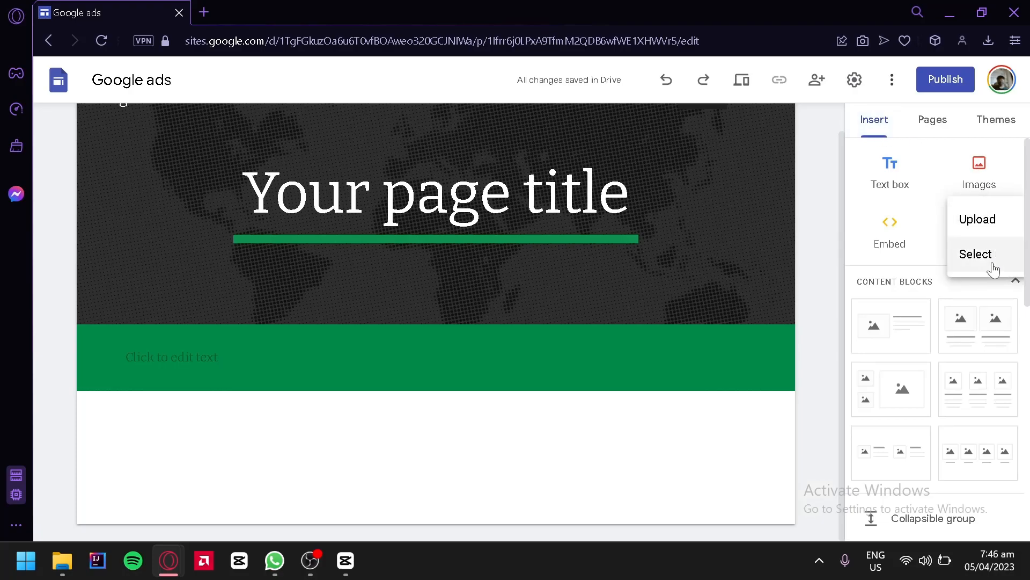
left_click(977, 219)
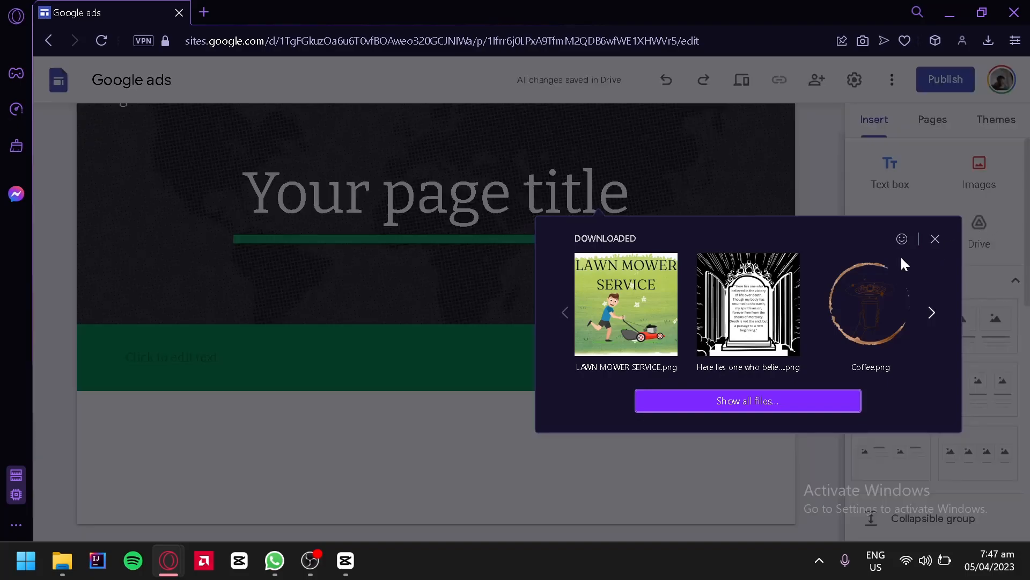
left_click(932, 314)
left_click(933, 314)
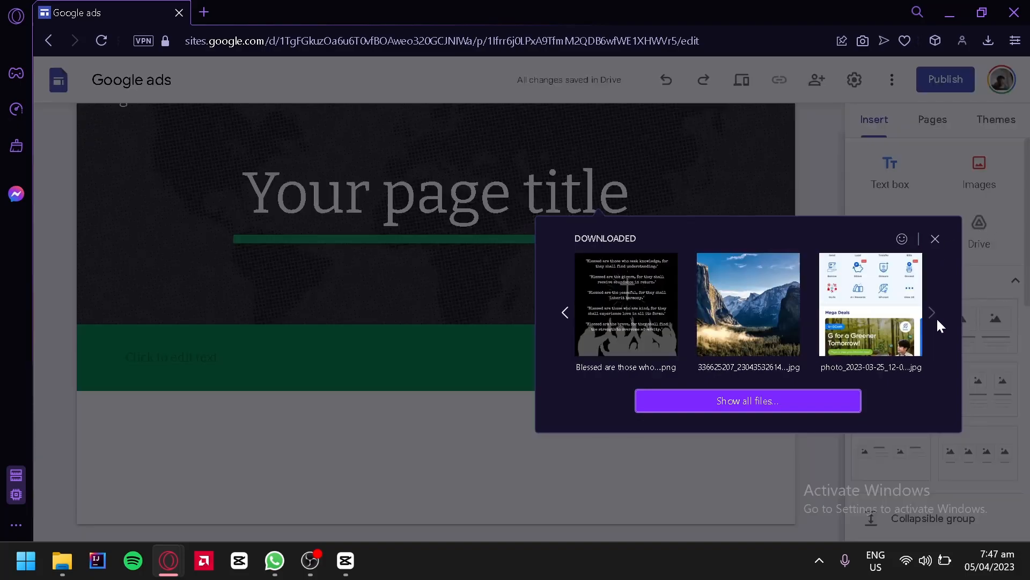
left_click(747, 313)
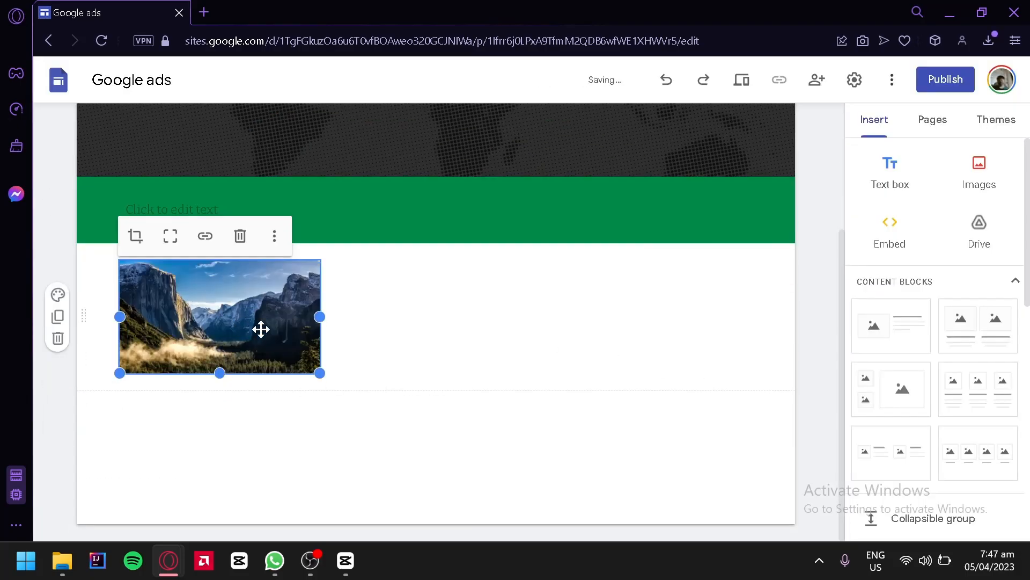
Enlarge the mountain photo to the full content width and move it into the green section beneath the text box
left_click_drag(240, 335, 391, 288)
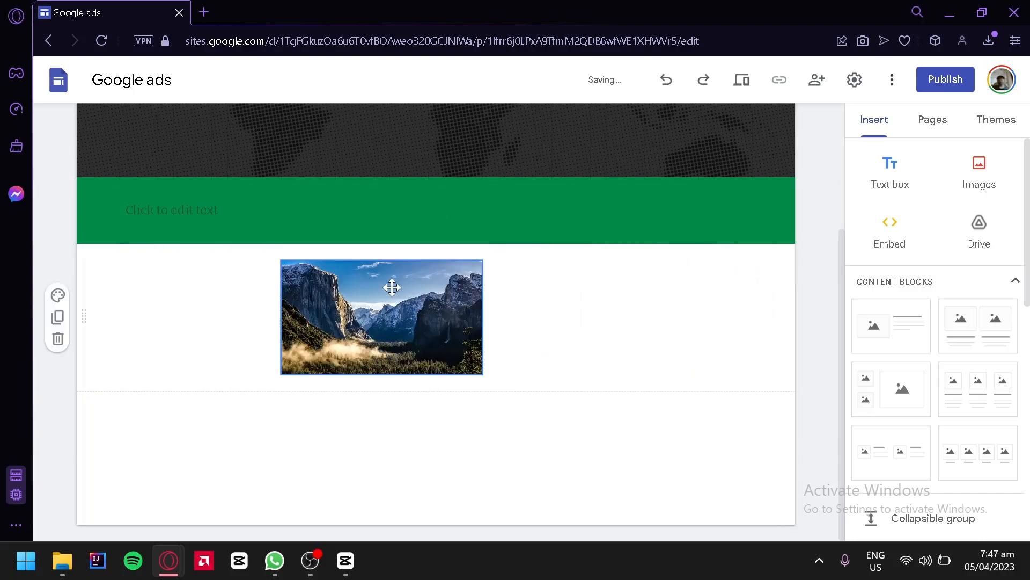
left_click_drag(482, 318, 753, 317)
left_click_drag(617, 359, 215, 301)
left_click_drag(596, 378, 770, 429)
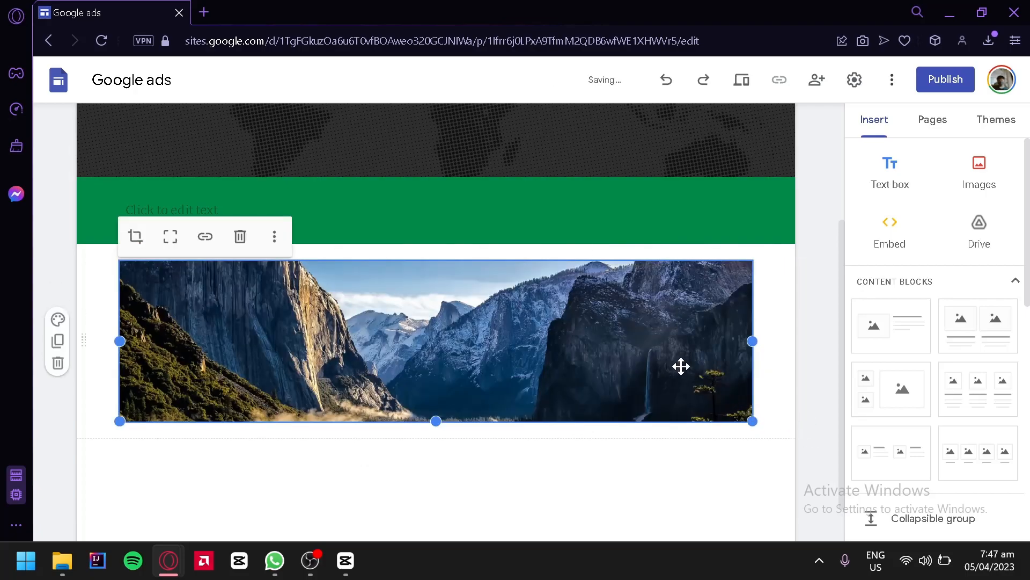
left_click(619, 485)
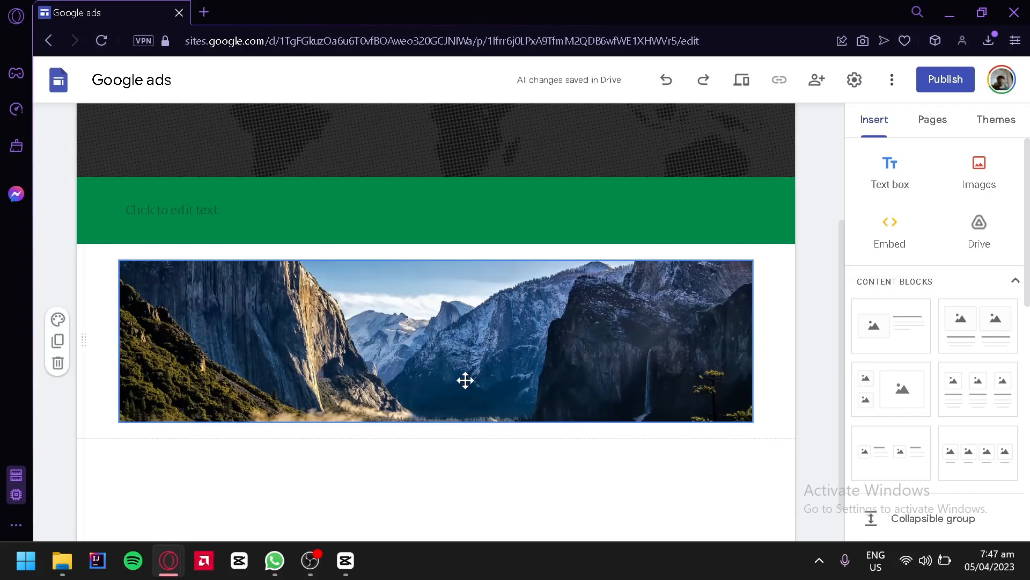
left_click_drag(311, 349, 199, 227)
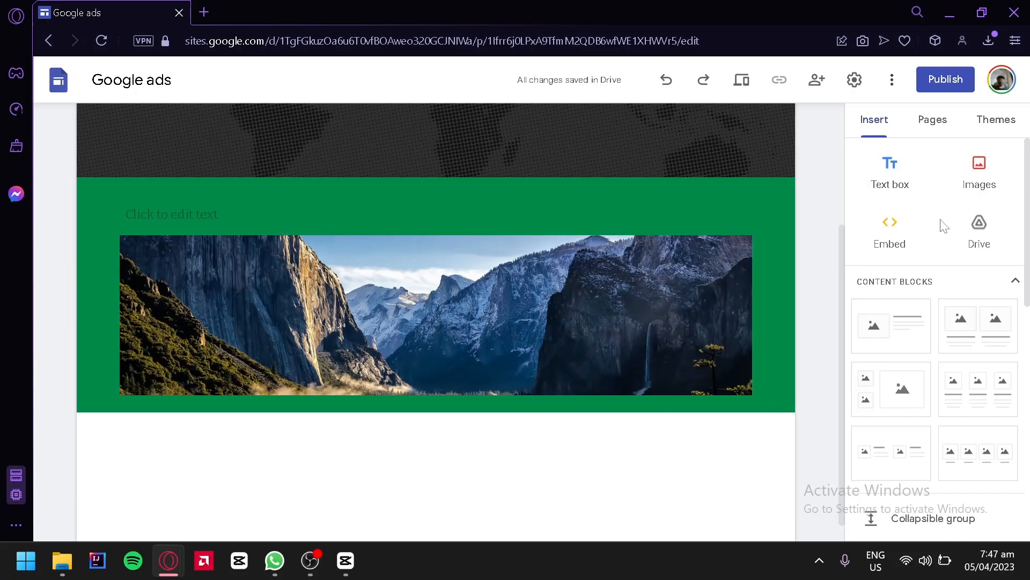
Insert the content block with one image beside a title and text below the green section
scroll(739, 297, "down", 1)
scroll(969, 333, "down", 2)
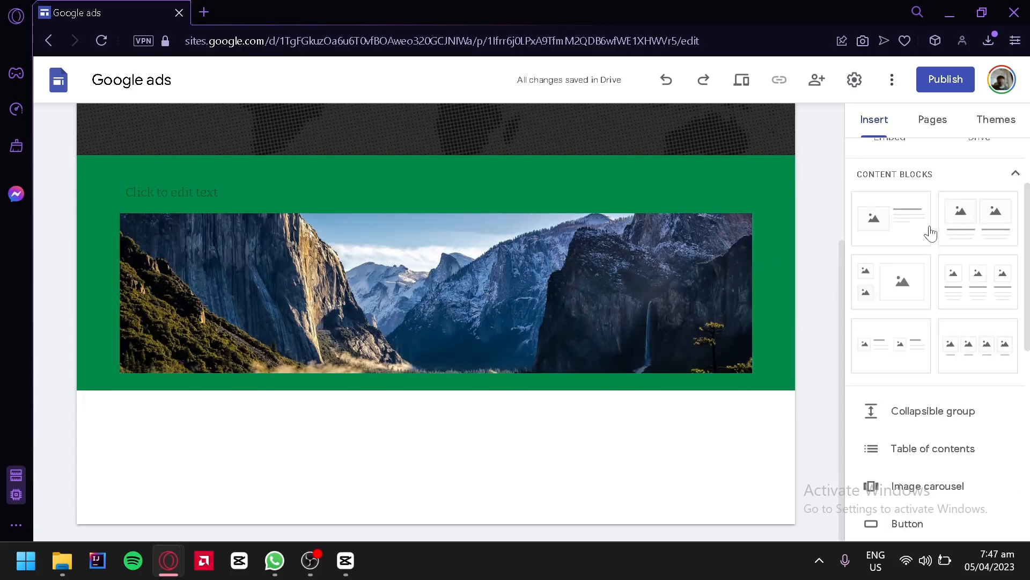
scroll(960, 257, "down", 2)
scroll(948, 267, "up", 2)
scroll(914, 239, "up", 2)
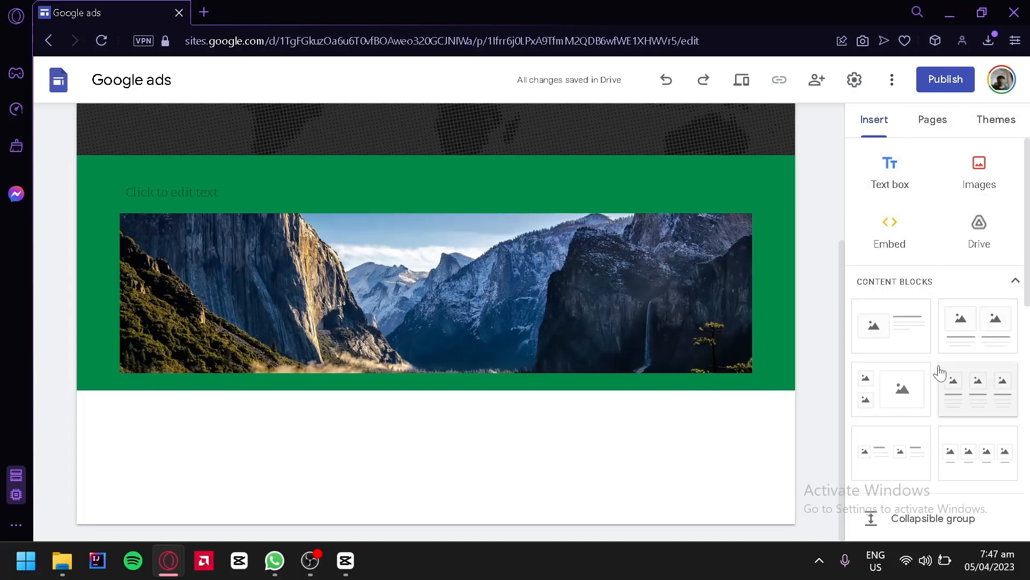
left_click(903, 338)
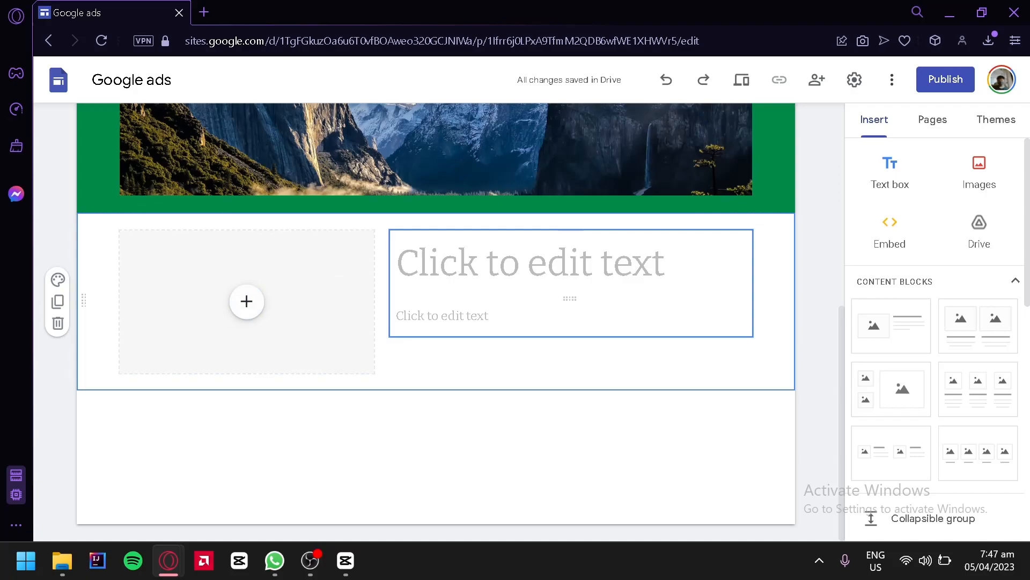
Fill the content block's image placeholder with the existing picture of the woman in pink and shift its crop to show her whole head
left_click(248, 313)
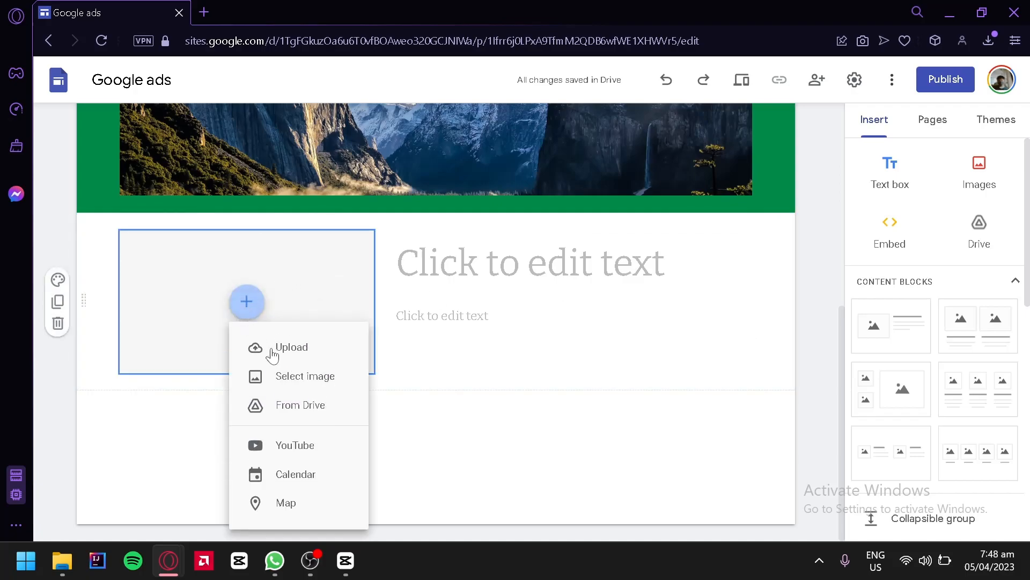
left_click(308, 376)
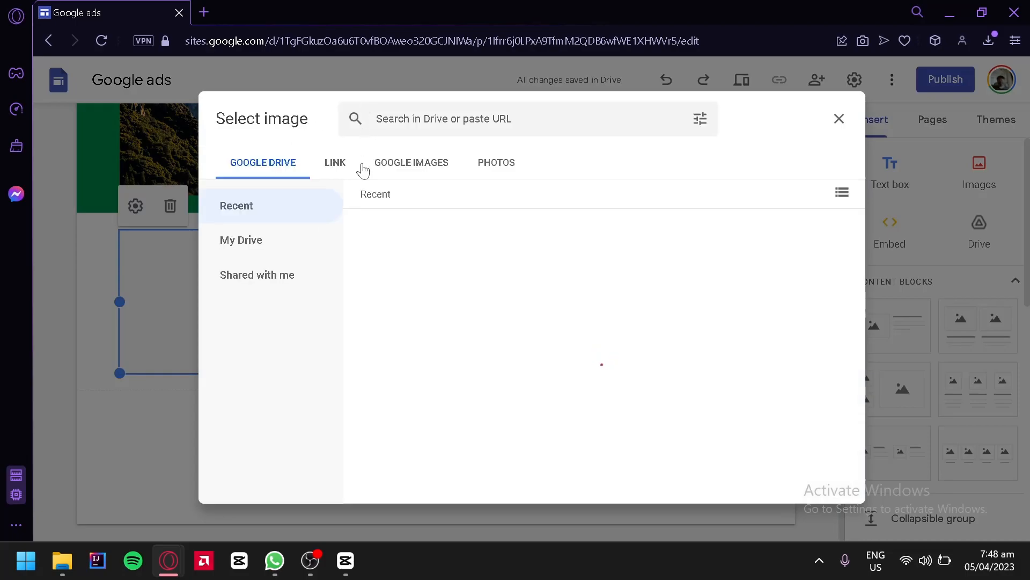
double_click(465, 317)
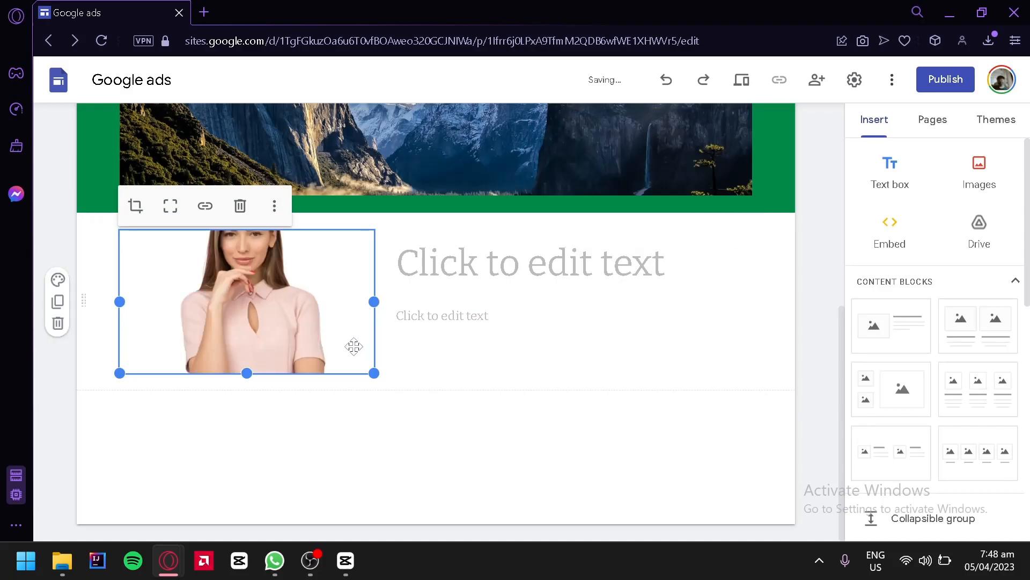
double_click(243, 330)
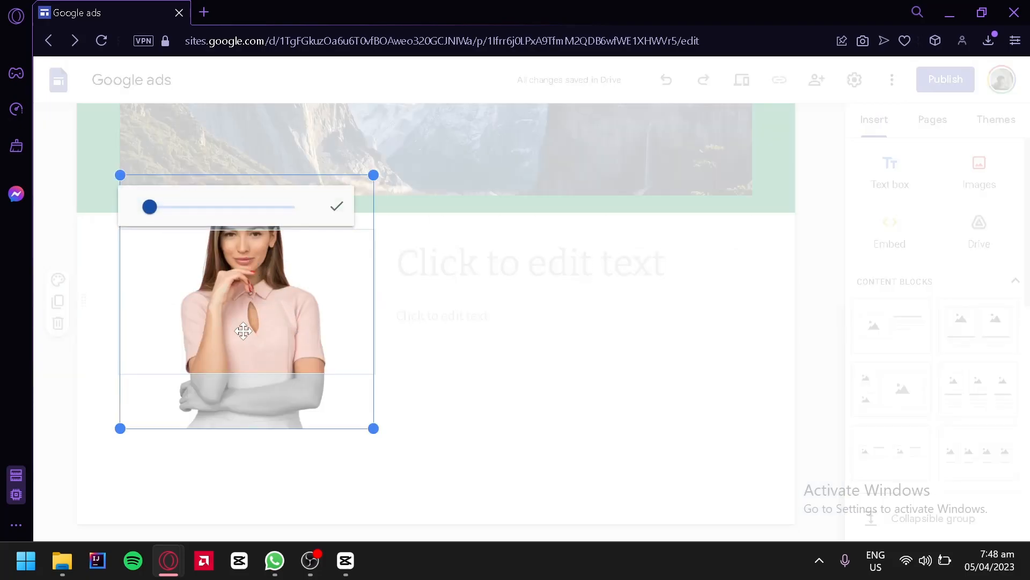
left_click_drag(259, 293, 263, 358)
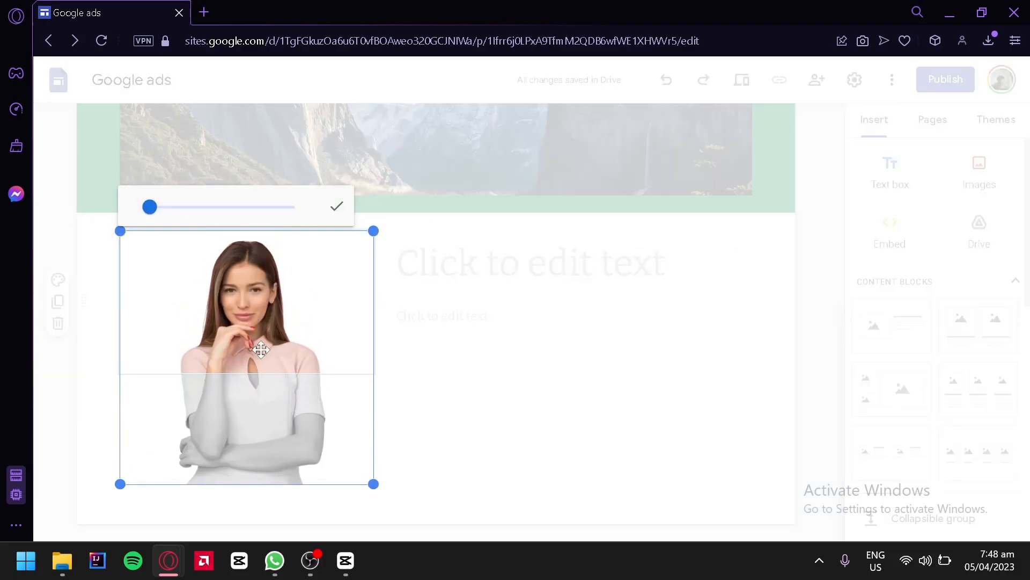
left_click(381, 244)
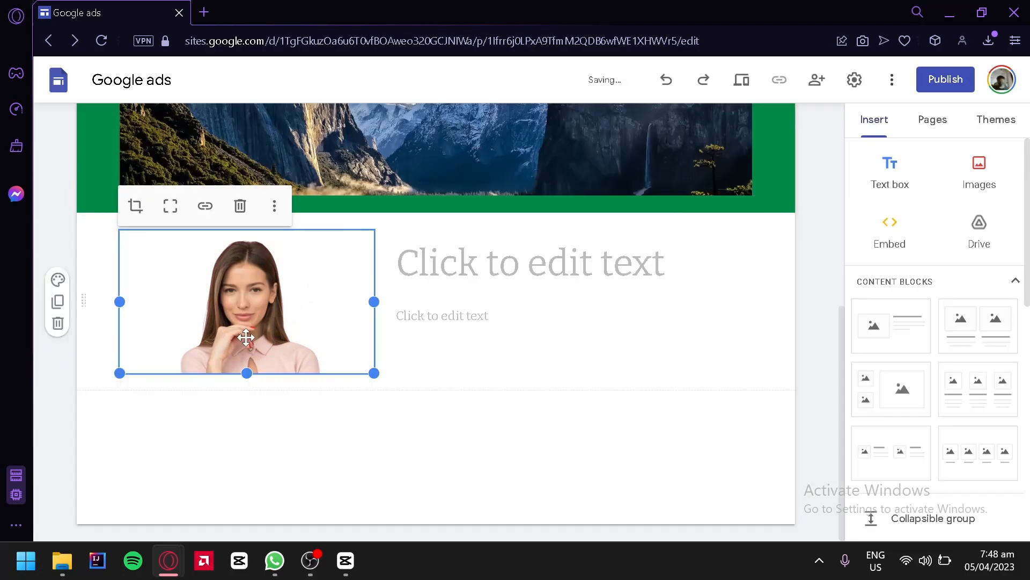
Insert the content block with four captioned images below the woman's section, and delete that new section again
left_click(418, 263)
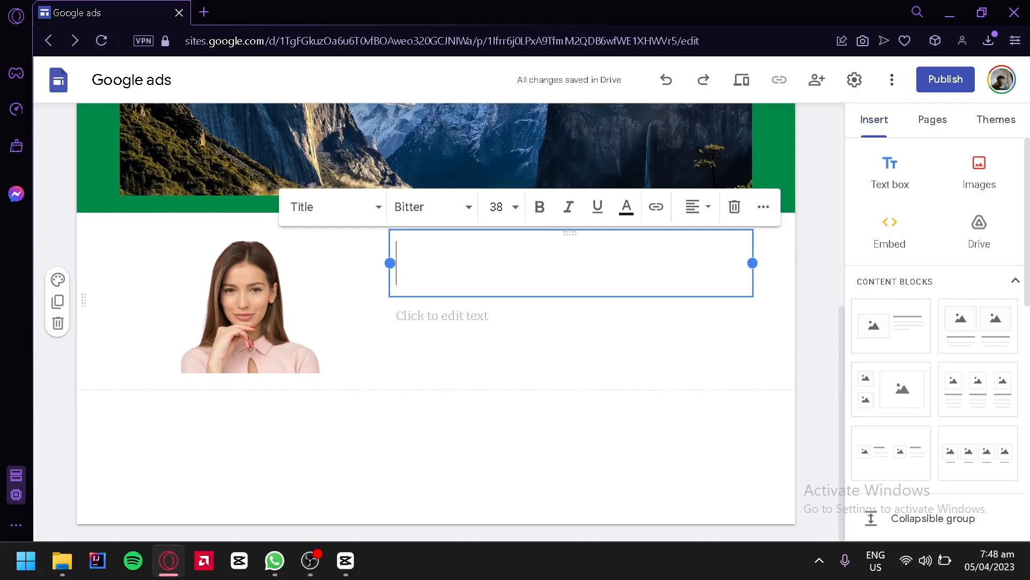
scroll(991, 329, "down", 2)
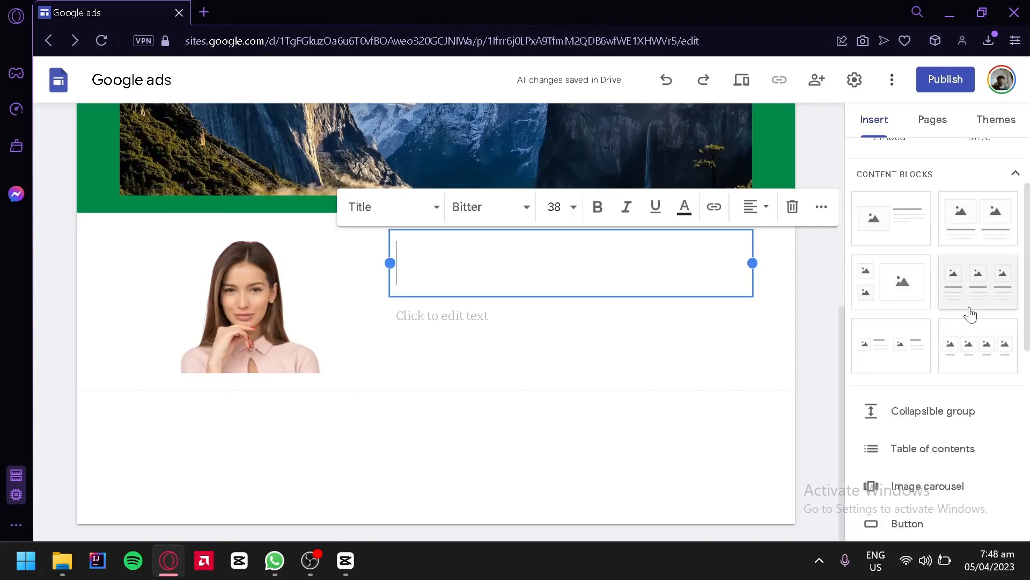
left_click(962, 356)
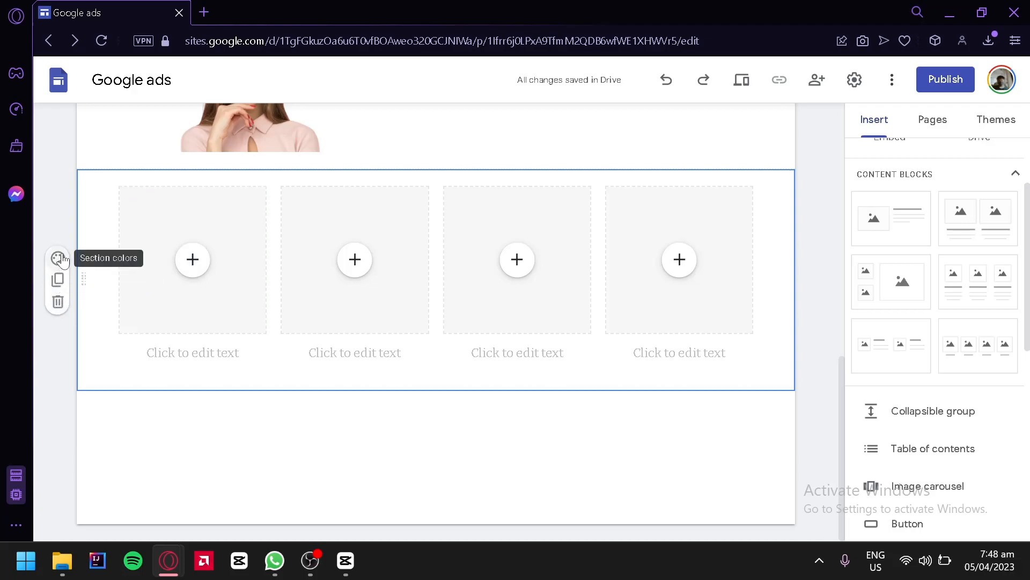
left_click(58, 302)
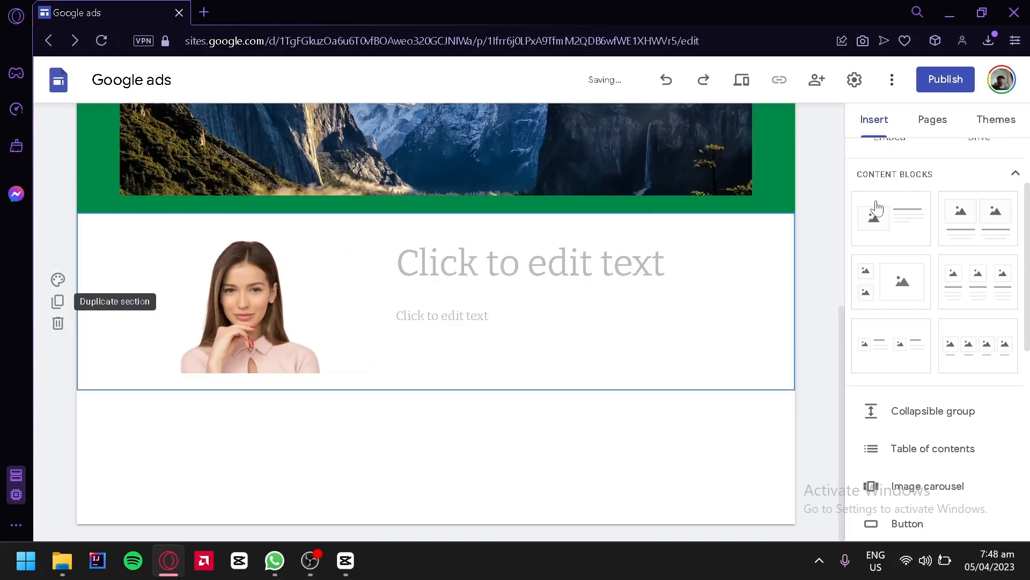
Insert social media links for tiktok.com, facebook.com and youtube.com on the Home page
scroll(973, 344, "down", 4)
scroll(971, 339, "up", 2)
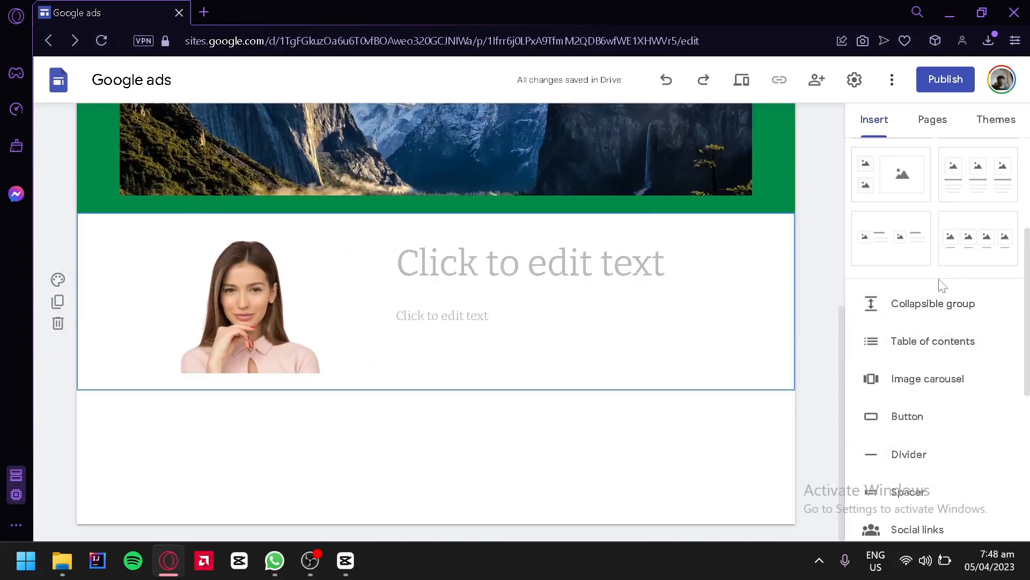
scroll(934, 303, "down", 6)
scroll(939, 376, "up", 9)
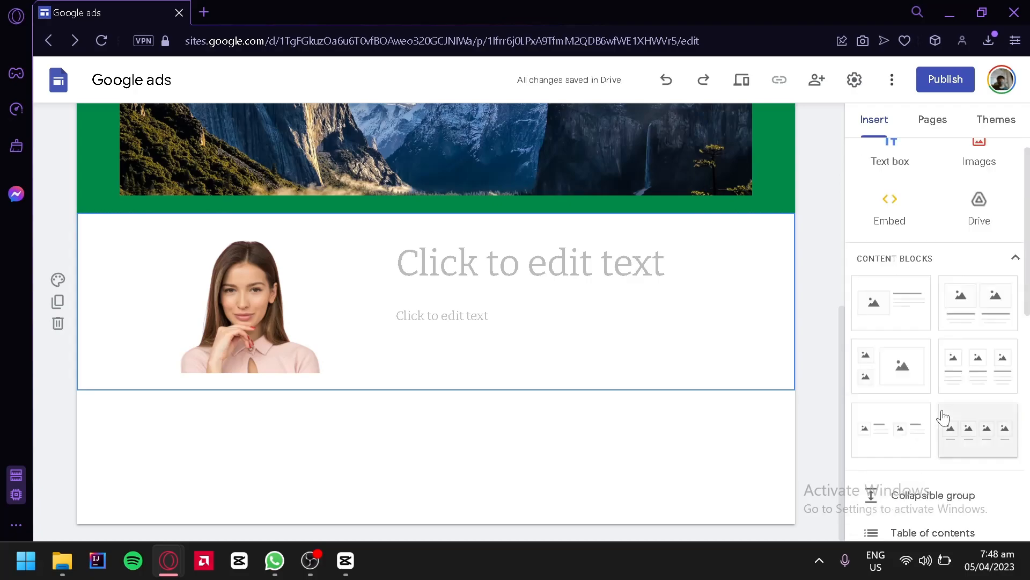
scroll(944, 416, "down", 6)
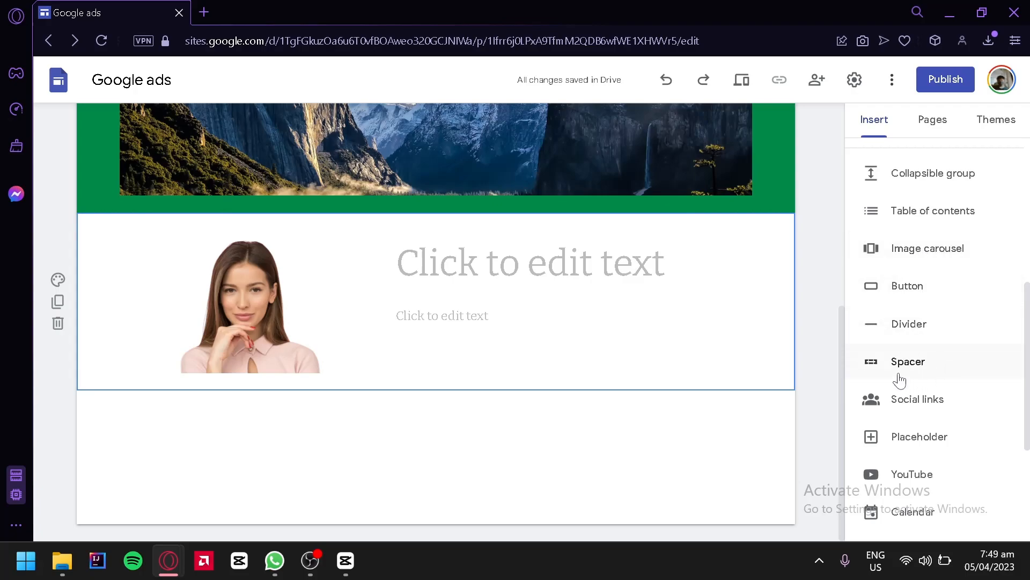
left_click(916, 399)
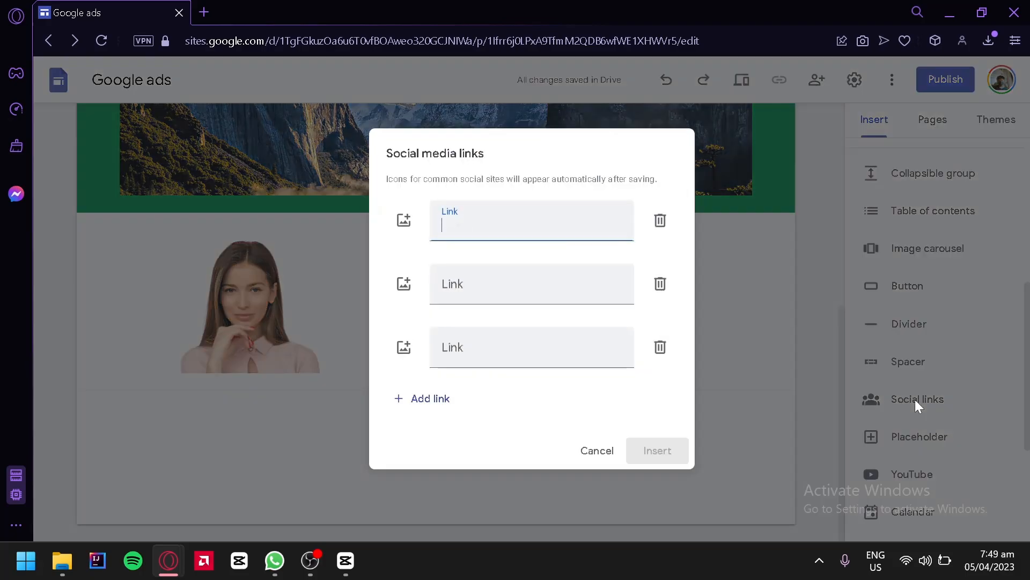
type("tiktok.com")
key("Tab")
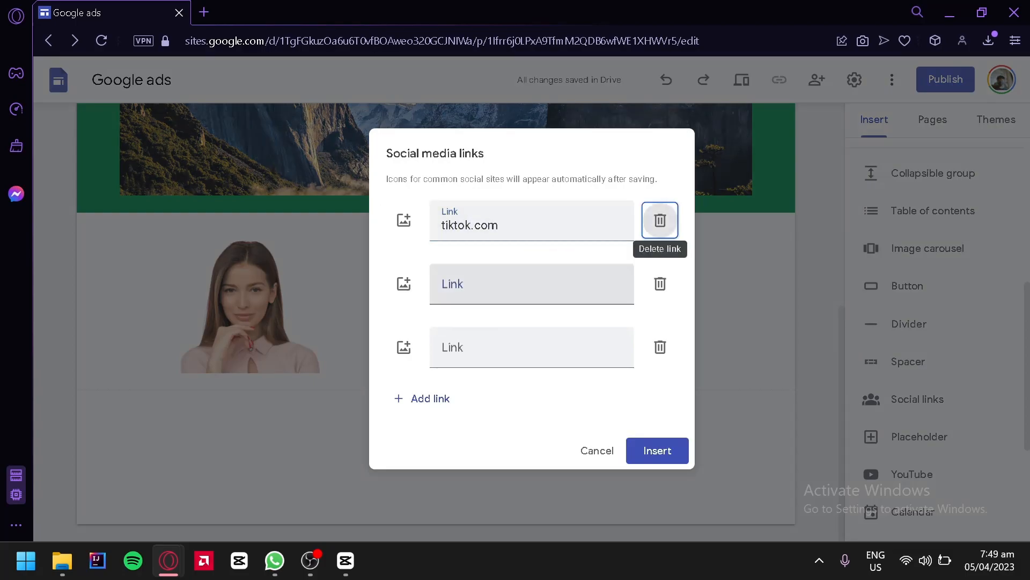
left_click(520, 280)
type("facebook.com")
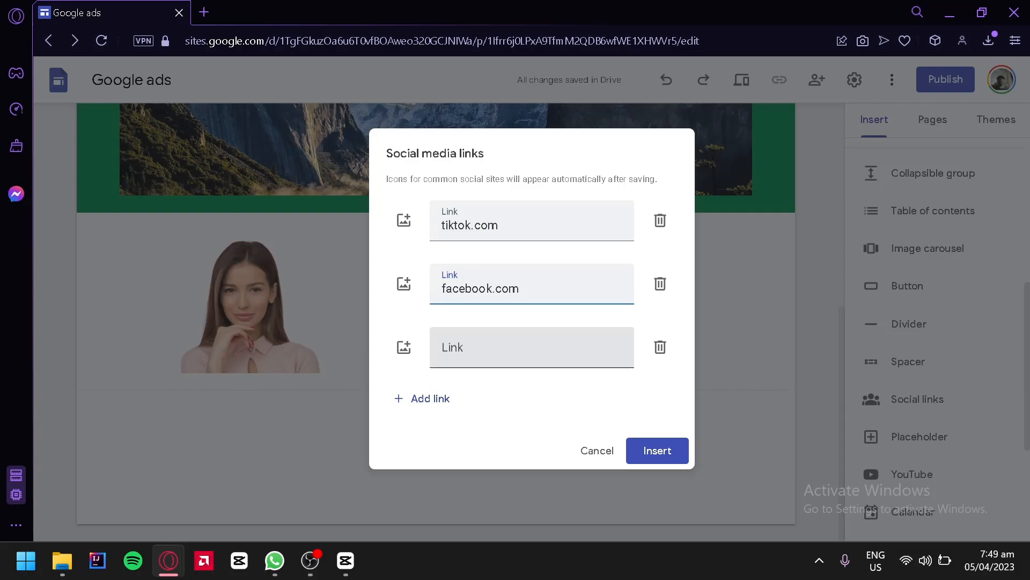
left_click(523, 347)
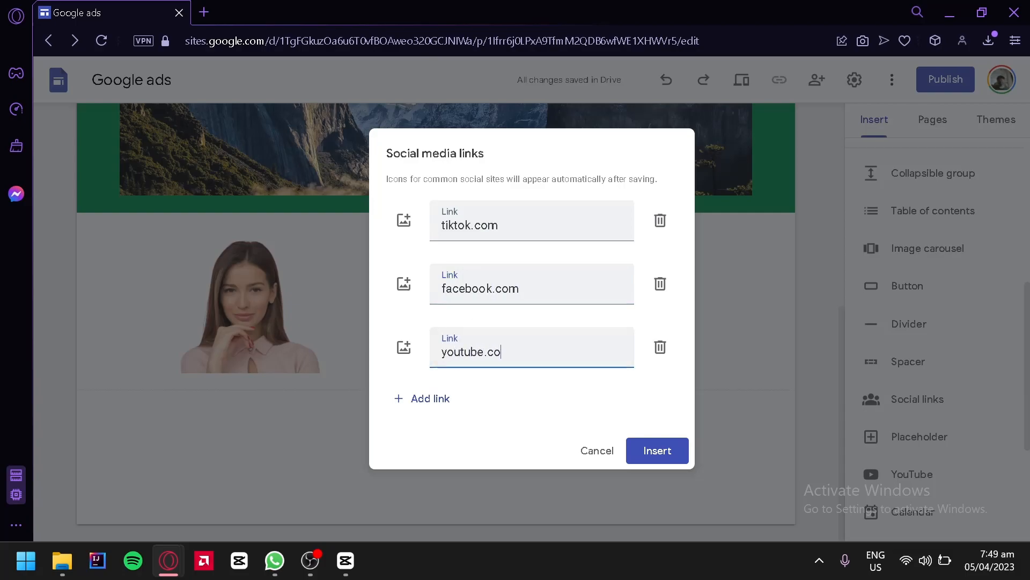
left_click(638, 450)
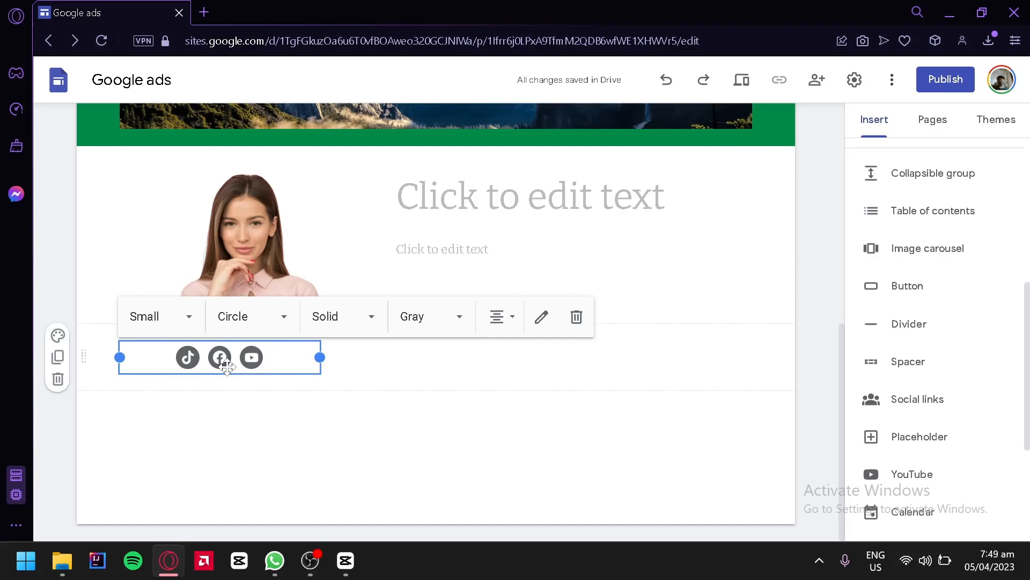
Move the social media icons into the green section beneath the mountain photo and select them
left_click_drag(237, 367, 393, 384)
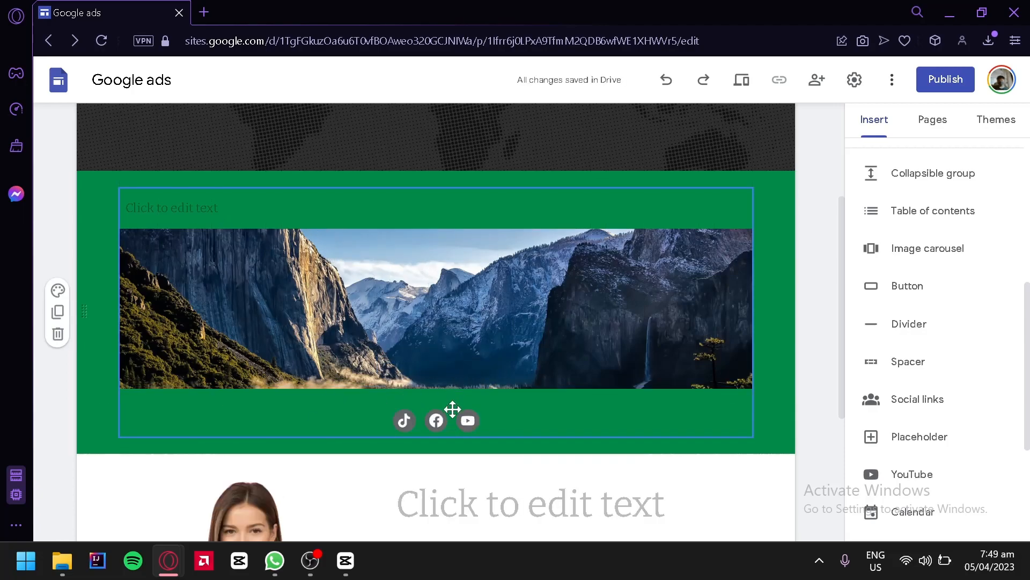
left_click(448, 416)
left_click(433, 428)
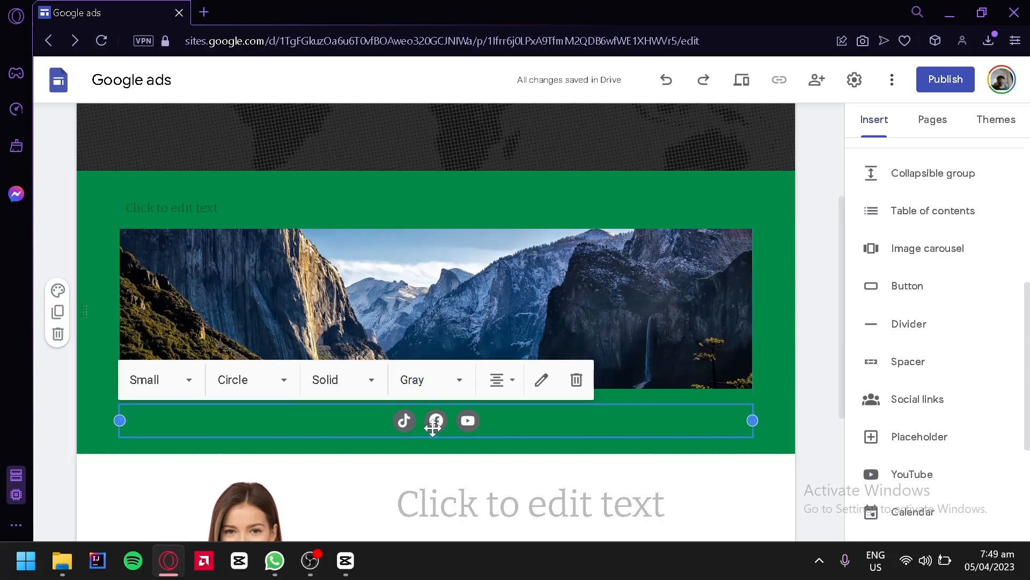
Try the Square and No shape options on the social media icons, and return them to Circle
left_click(173, 380)
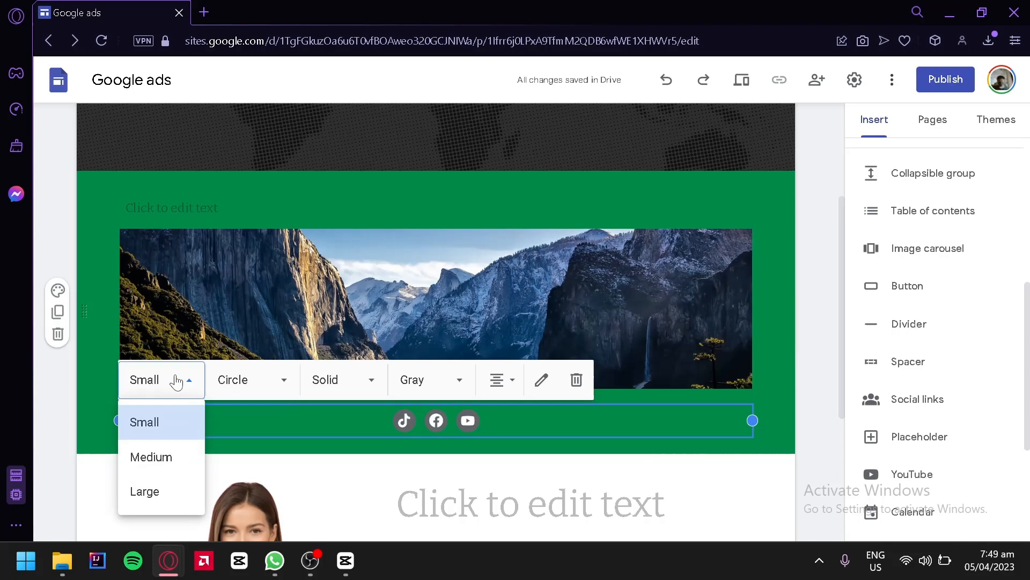
left_click(276, 378)
left_click(279, 380)
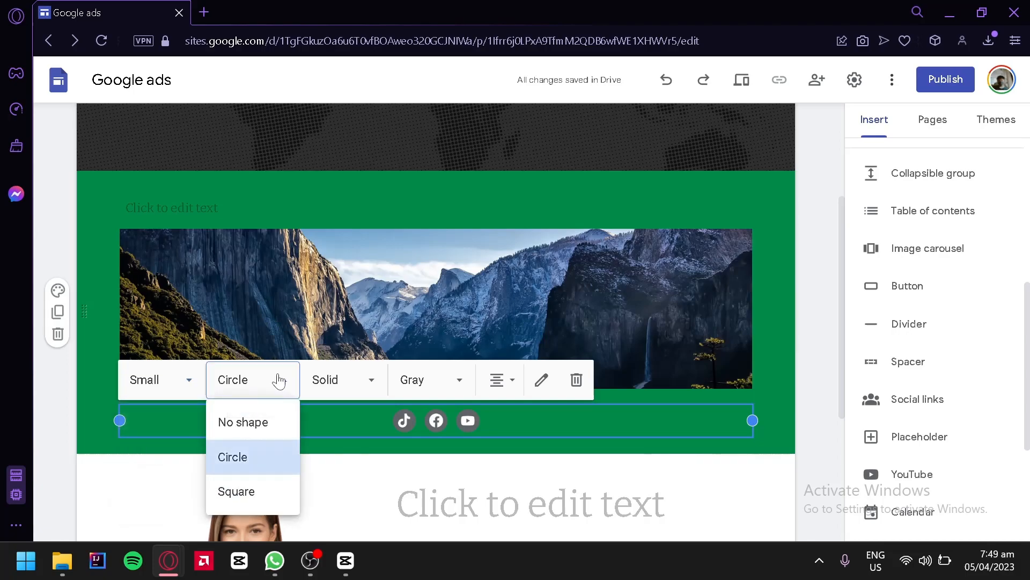
left_click(234, 491)
left_click(285, 385)
left_click(279, 424)
left_click(285, 378)
left_click(254, 461)
Set the social media icons' color to Colored, trying the Outline style and returning to Solid
left_click(445, 378)
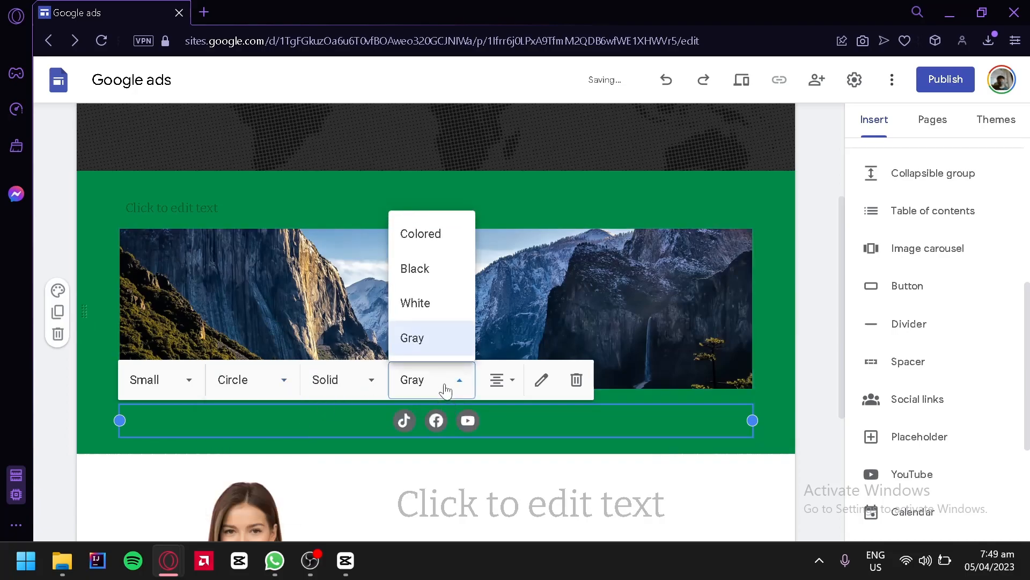
left_click(420, 232)
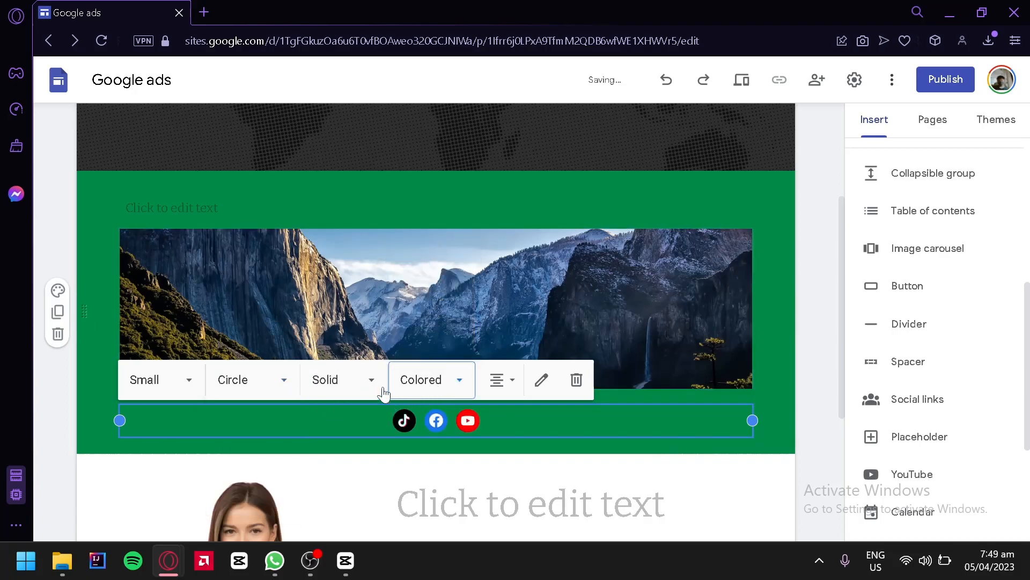
left_click(369, 382)
left_click(334, 456)
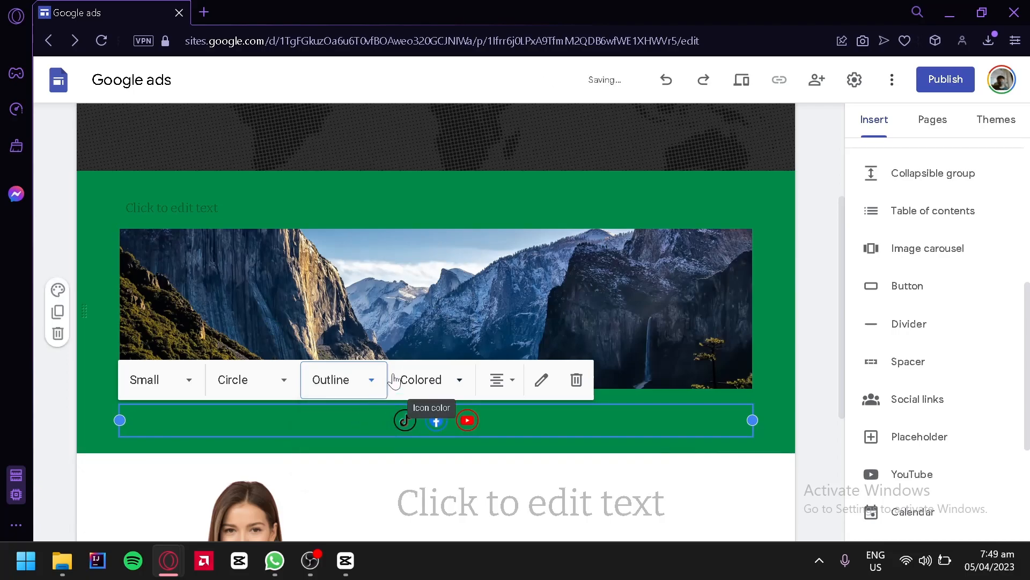
left_click(369, 381)
left_click(347, 424)
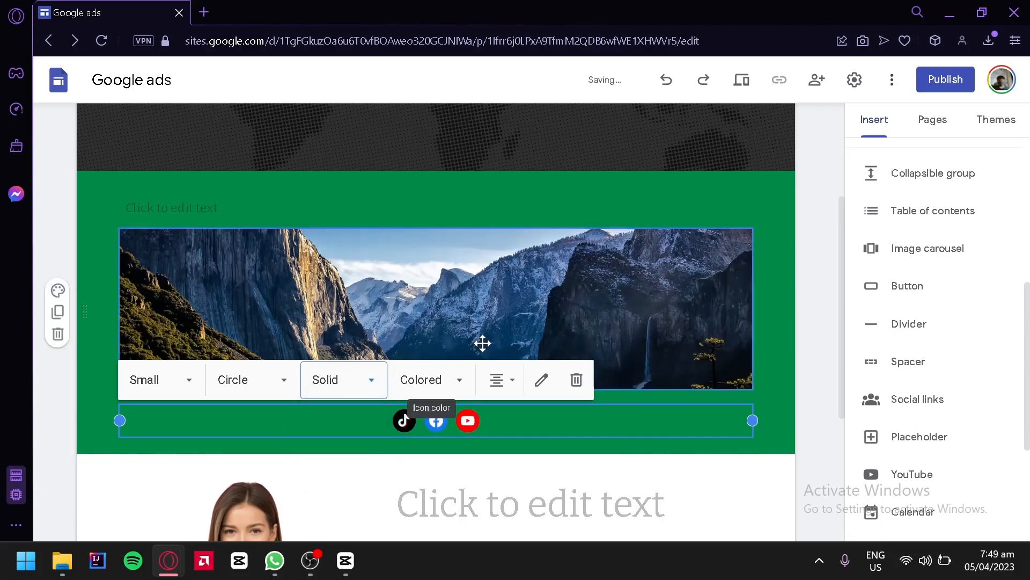
Try left and justified alignment on the social media icons, and set them back to centered
left_click(498, 379)
left_click(496, 421)
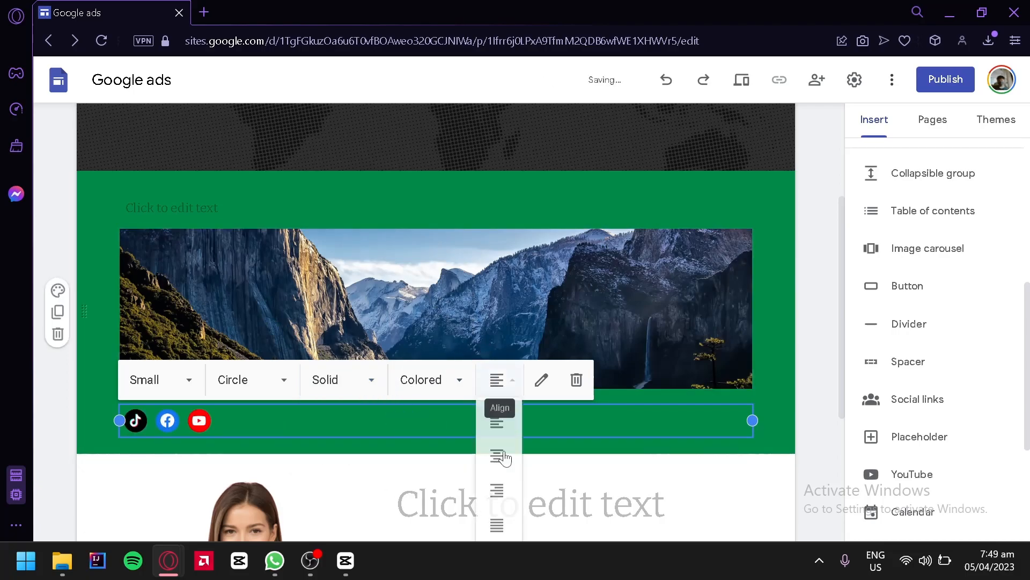
left_click(496, 524)
left_click(499, 381)
left_click(497, 455)
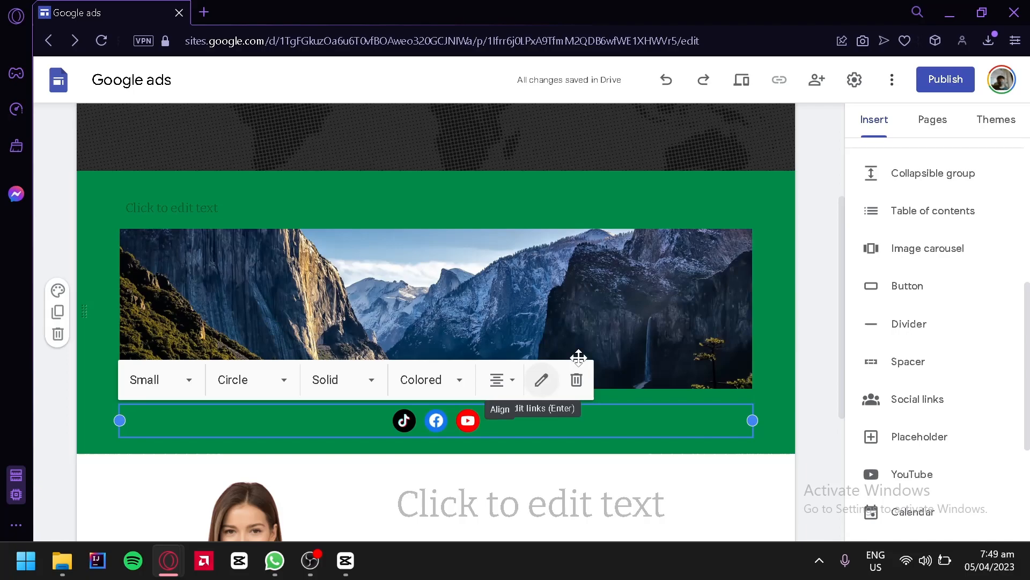
Replace the placeholder page title in the Home page header with "Lawn mower"
scroll(825, 283, "up", 3)
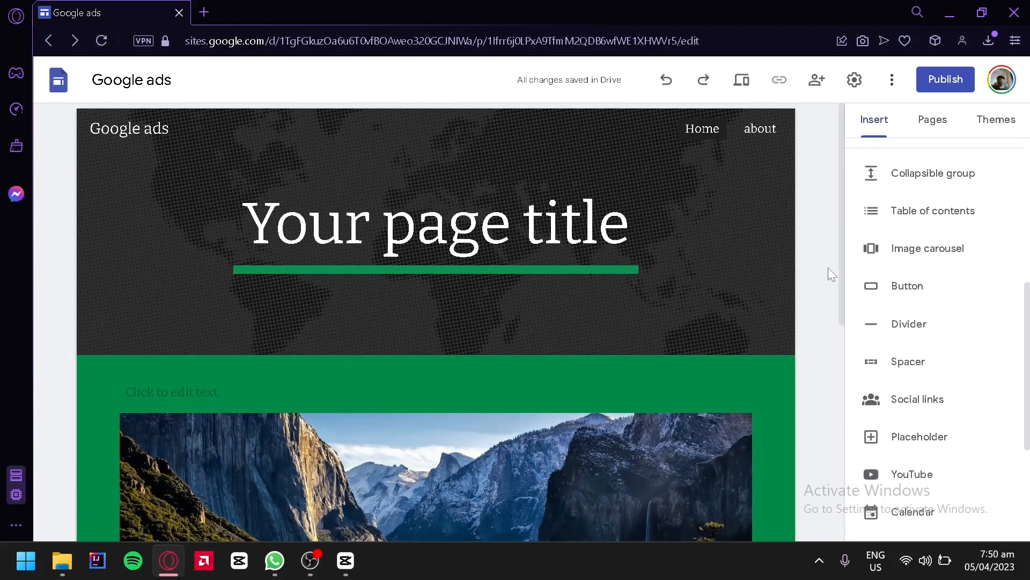
scroll(327, 265, "down", 2)
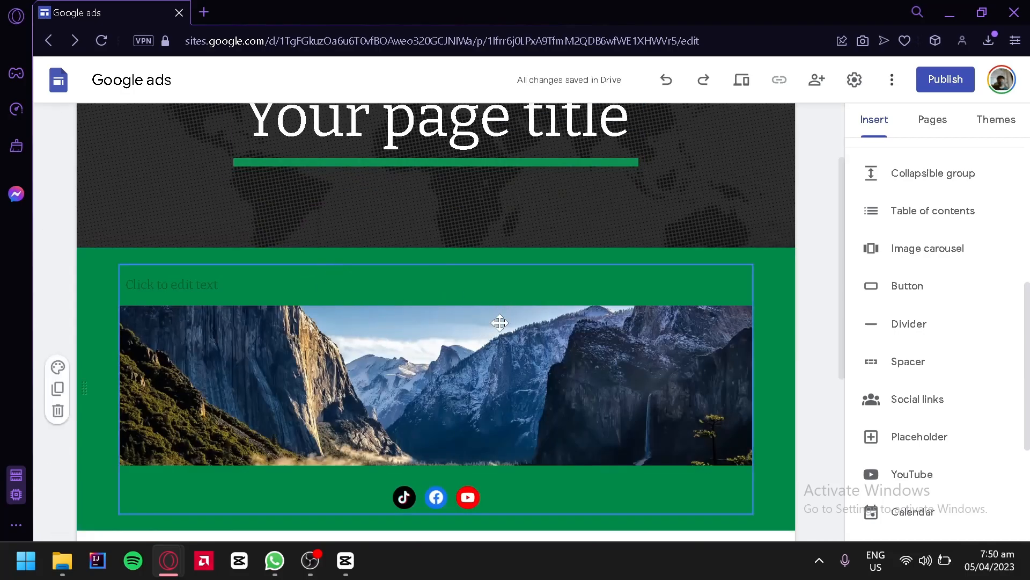
scroll(500, 322, "up", 2)
left_click(479, 223)
key("ctrl+a")
type("Lawb")
key("BackSpace")
type("n mower")
Insert an "Add to cart" button linked to "shopify" and place it beneath the text placeholders beside the woman's picture
scroll(472, 304, "down", 4)
scroll(348, 352, "up", 2)
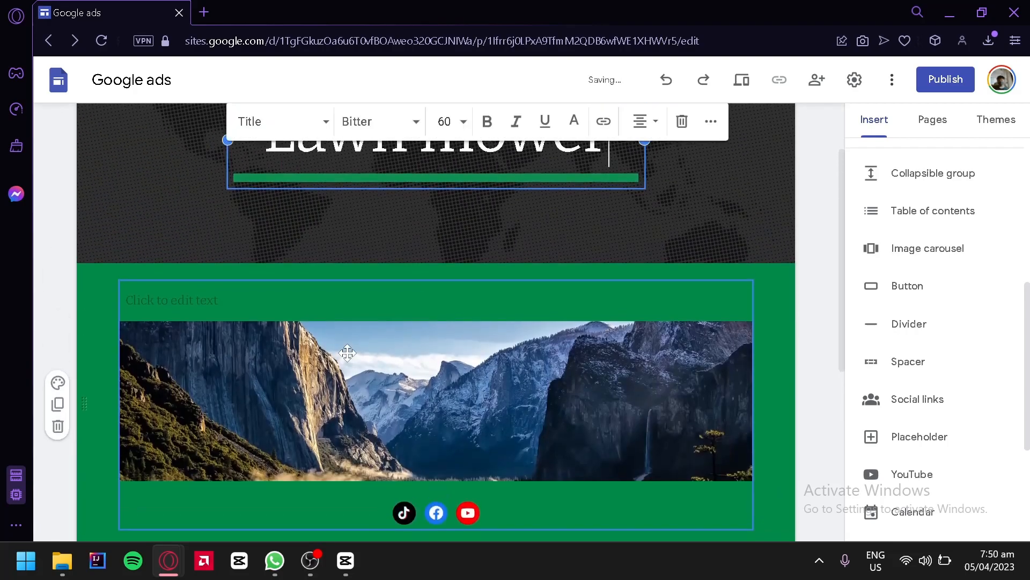
scroll(347, 352, "down", 4)
scroll(460, 287, "up", 5)
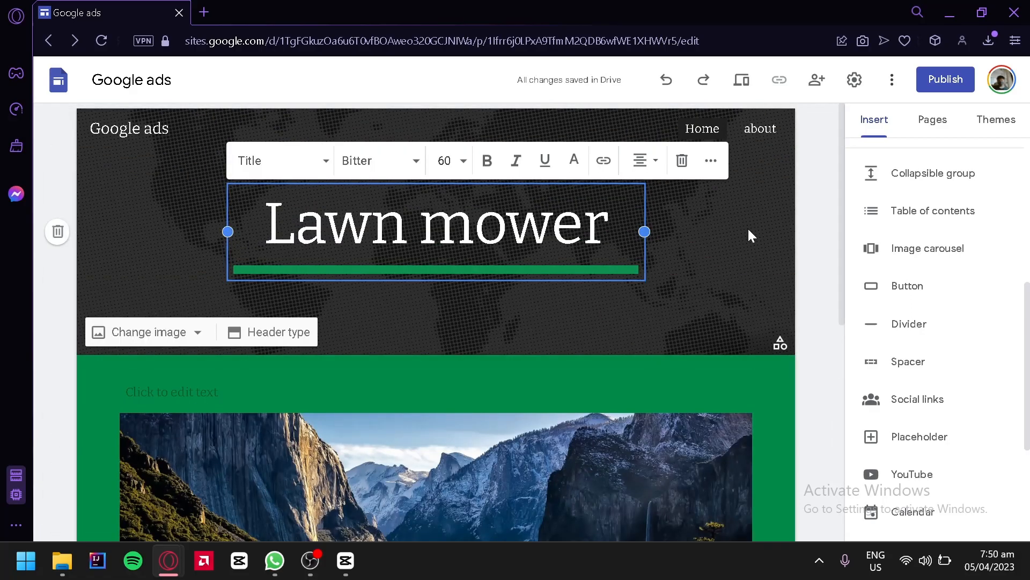
scroll(718, 214, "down", 10)
scroll(793, 292, "down", 2)
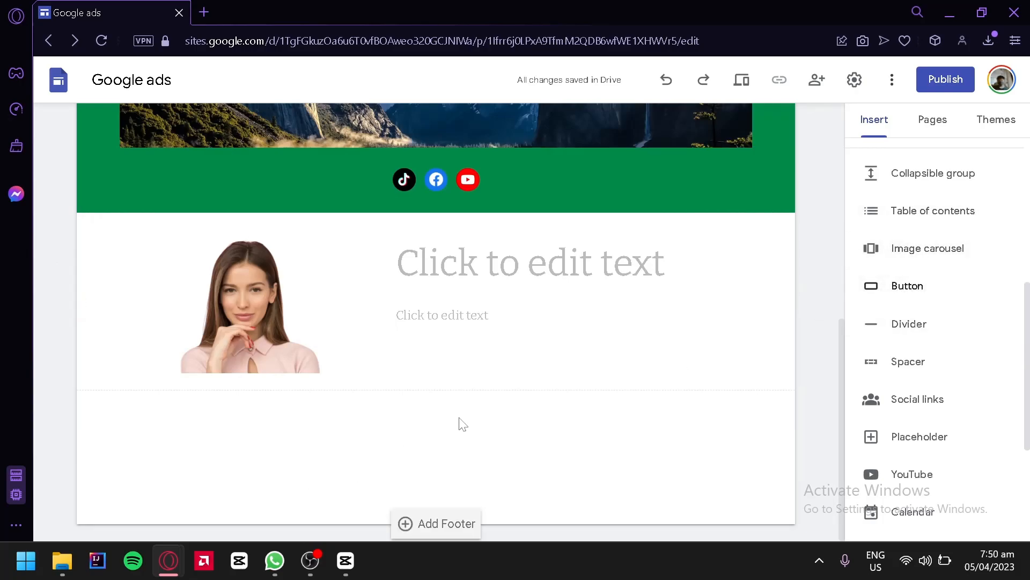
left_click(867, 296)
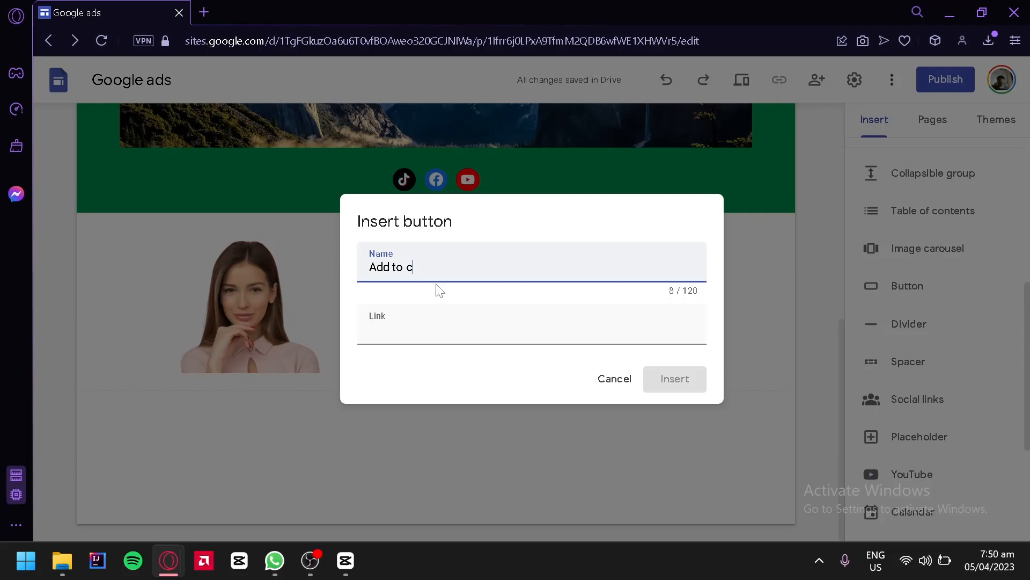
type("Add to cart")
left_click(483, 322)
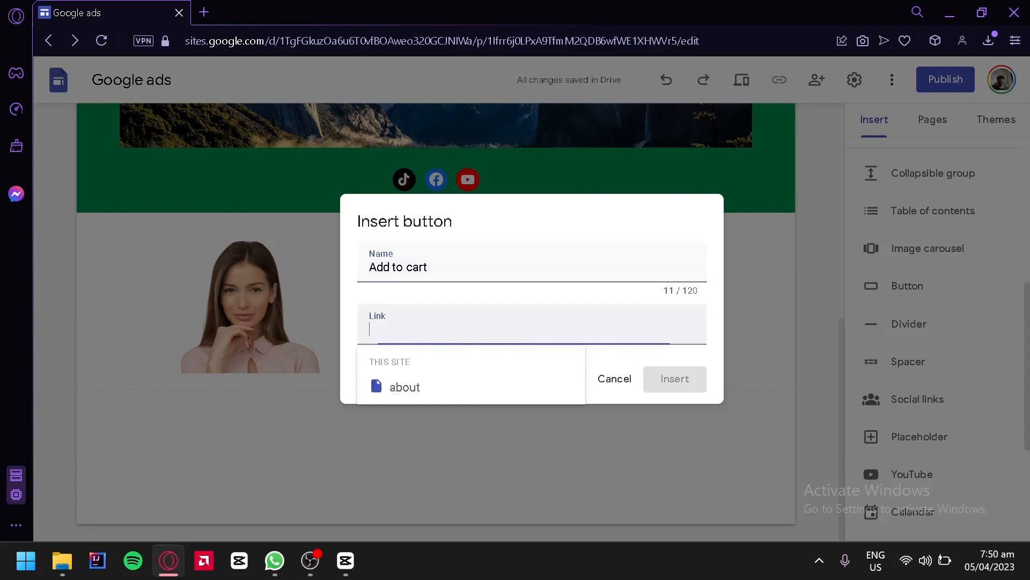
type("shopify")
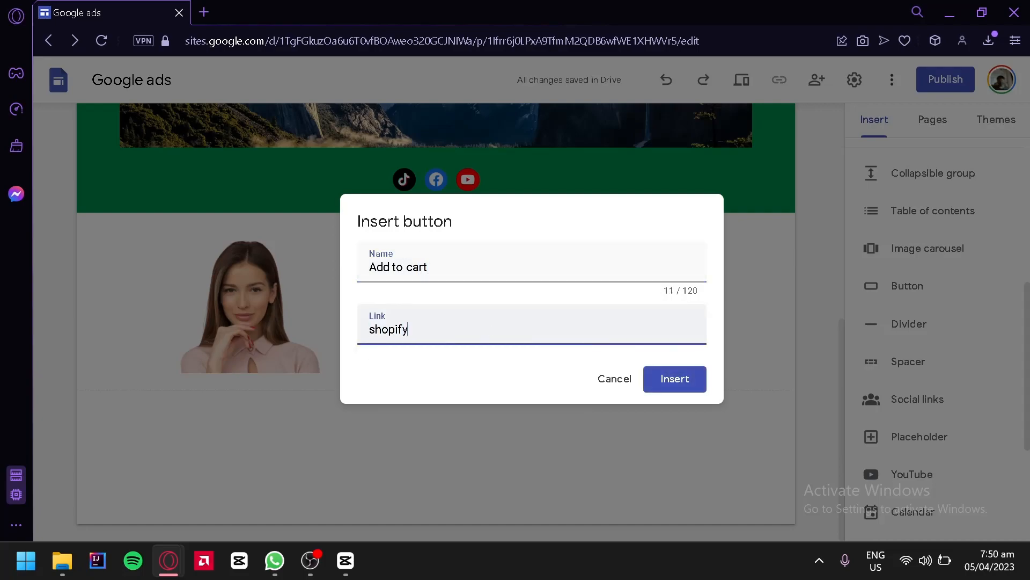
left_click(667, 378)
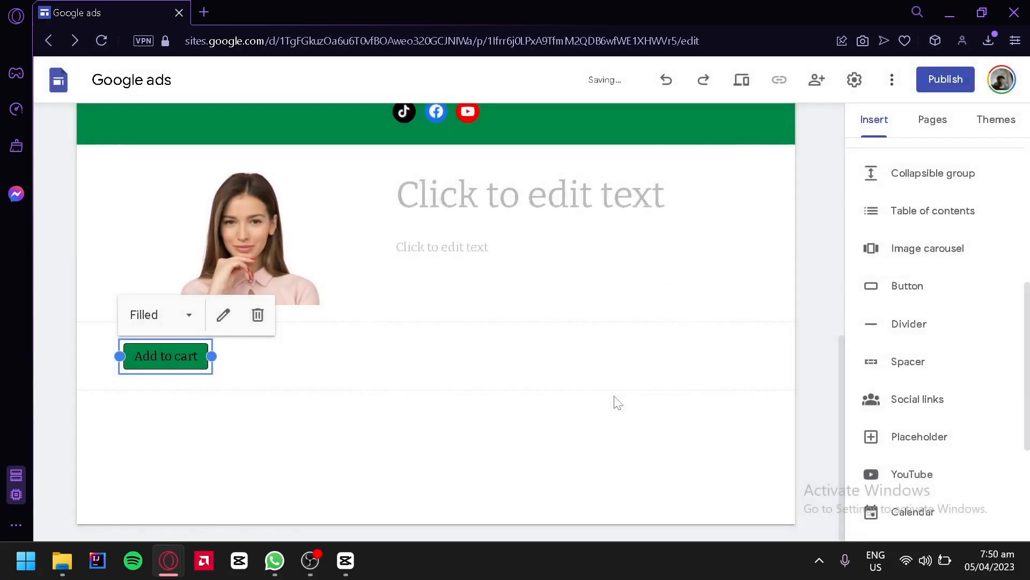
left_click_drag(159, 353, 519, 281)
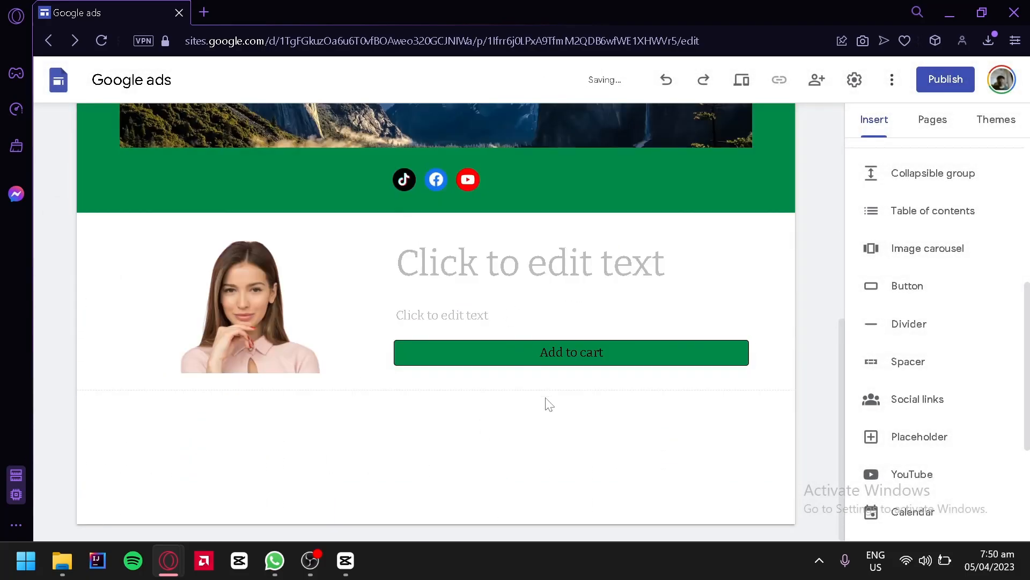
scroll(590, 345, "up", 4)
scroll(596, 345, "up", 4)
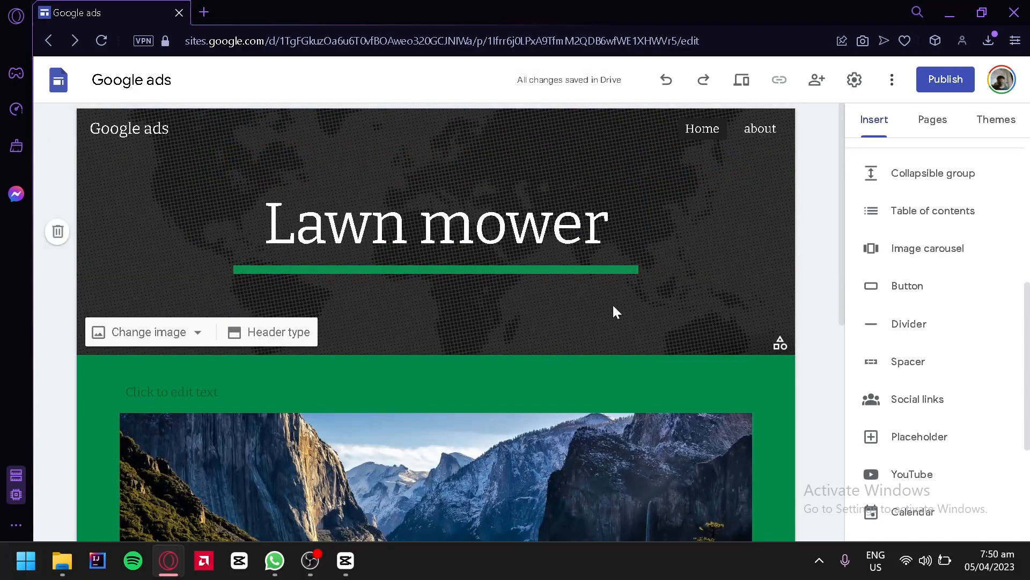
scroll(713, 184, "down", 2)
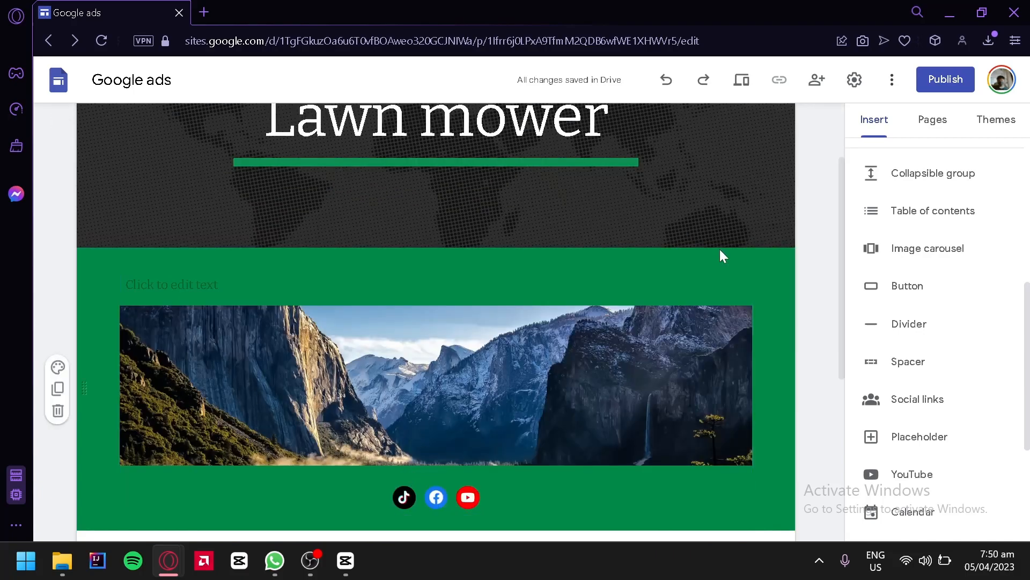
scroll(654, 240, "up", 2)
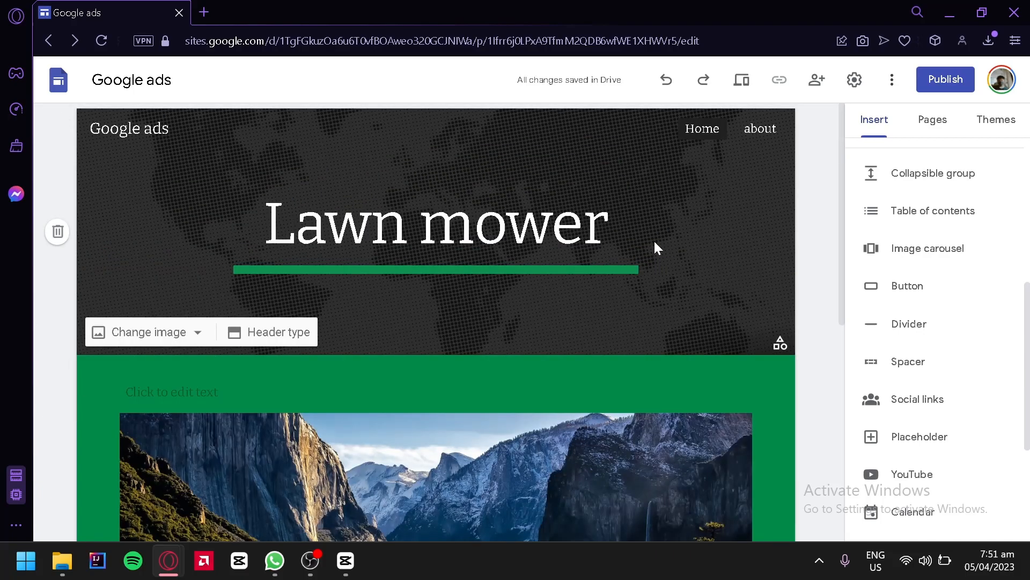
Review the whole Home page, from the "Lawn mower" header down to the "Add to cart" button
scroll(654, 240, "down", 6)
scroll(555, 275, "up", 4)
scroll(554, 275, "up", 2)
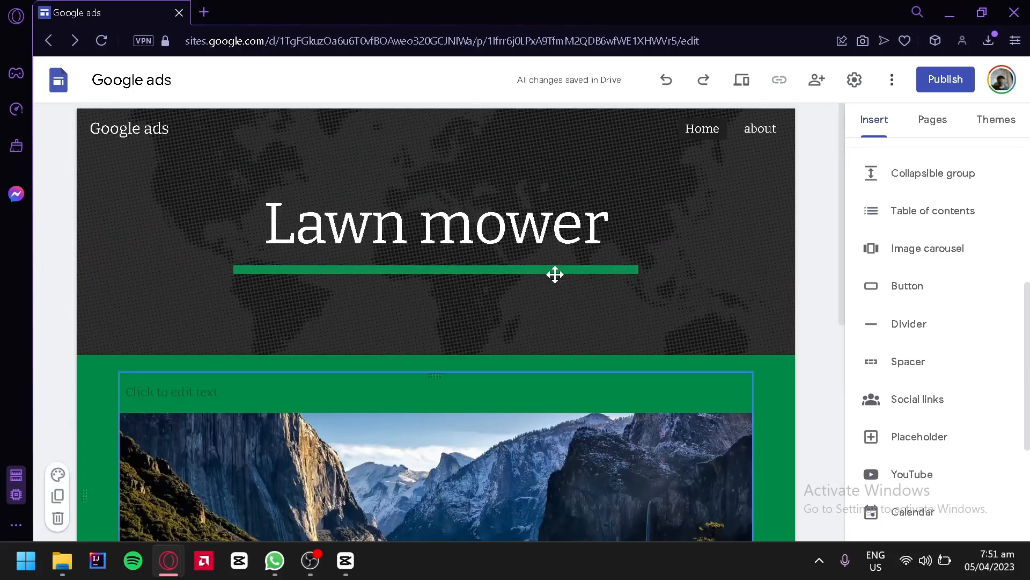
scroll(555, 275, "down", 6)
scroll(537, 242, "down", 2)
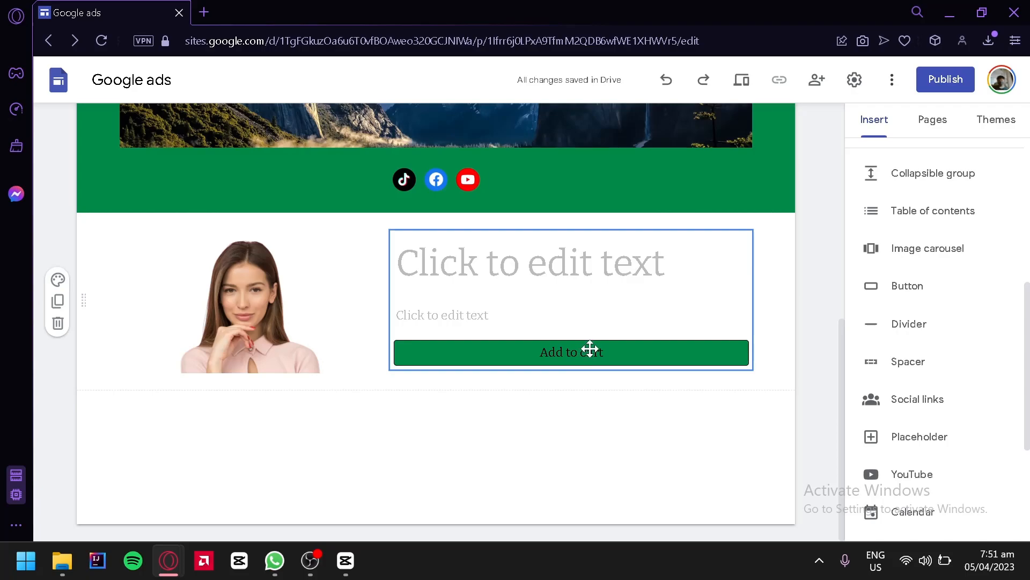
scroll(642, 411, "up", 10)
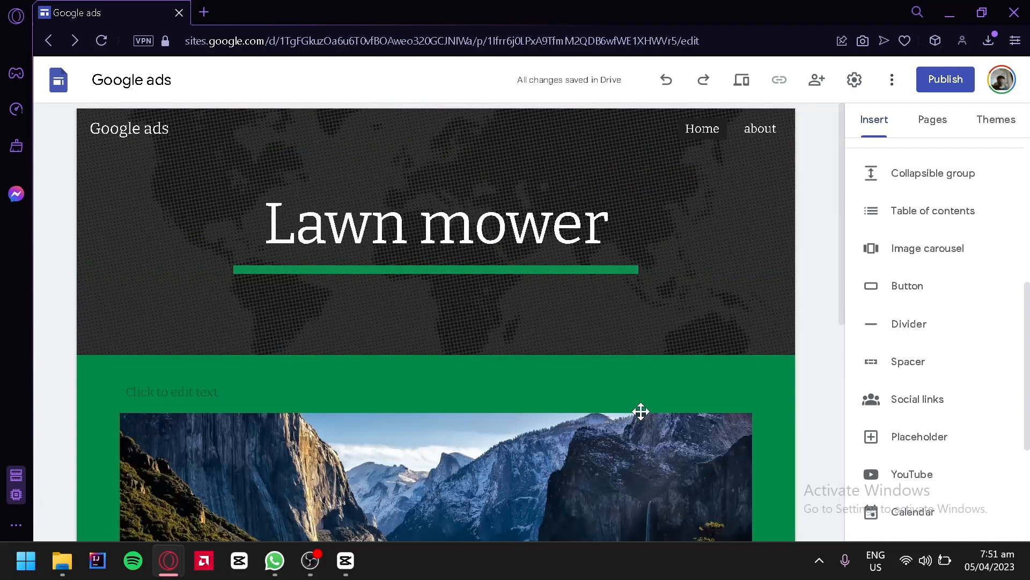
scroll(641, 411, "down", 10)
scroll(767, 185, "up", 10)
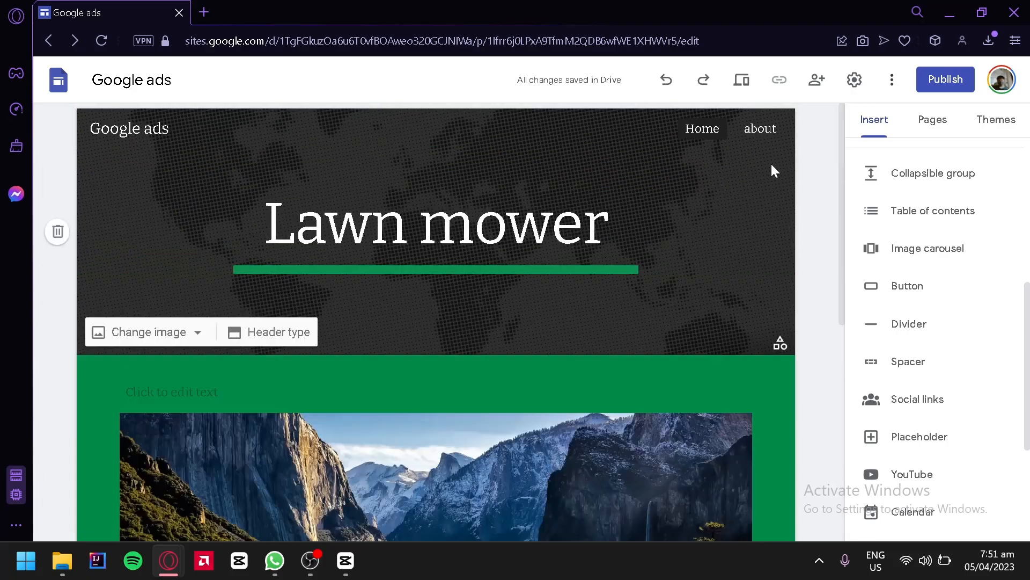
Publish the site to the web with "trialads" as its web address
left_click(936, 80)
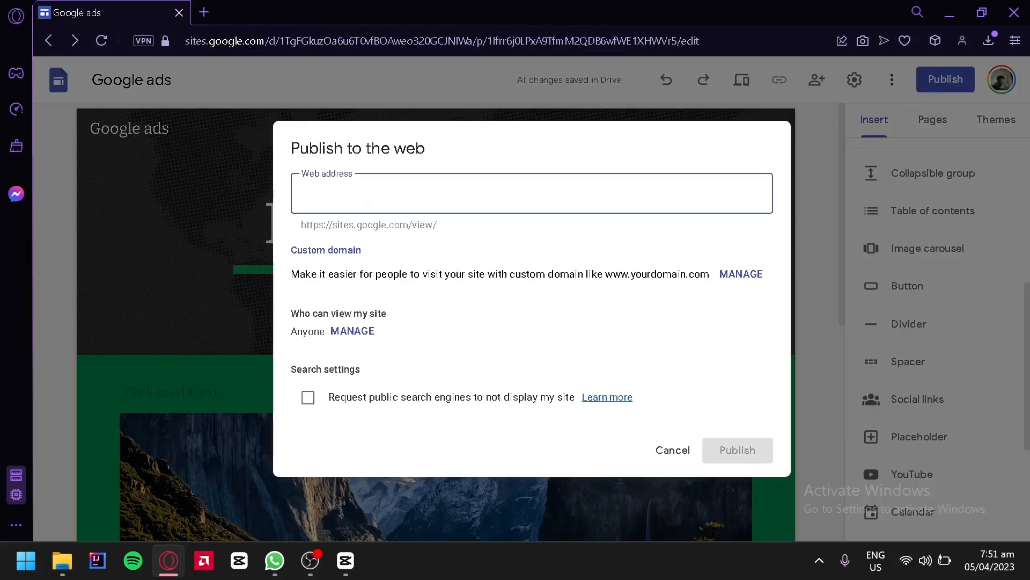
type("trialasdds")
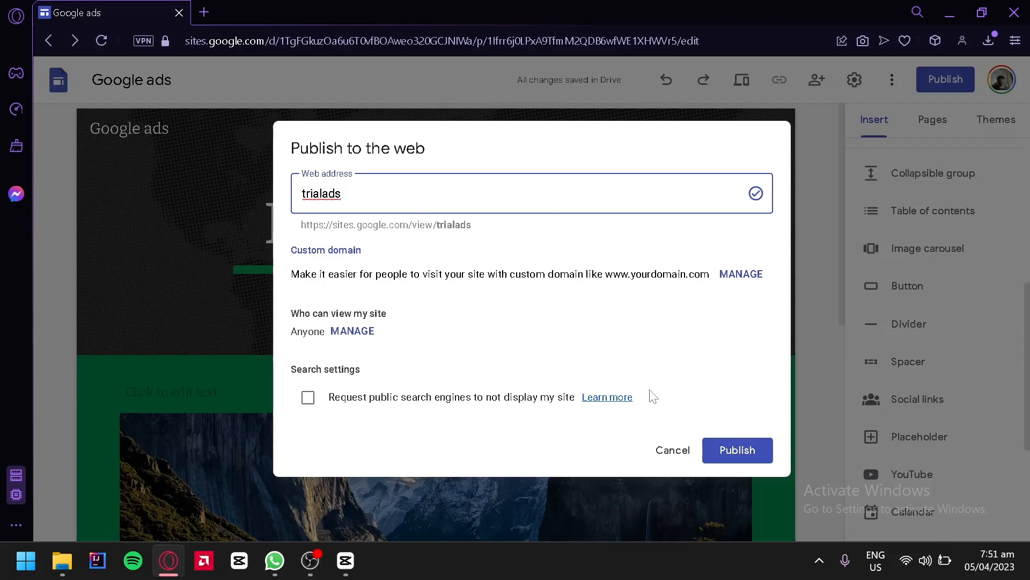
left_click(716, 459)
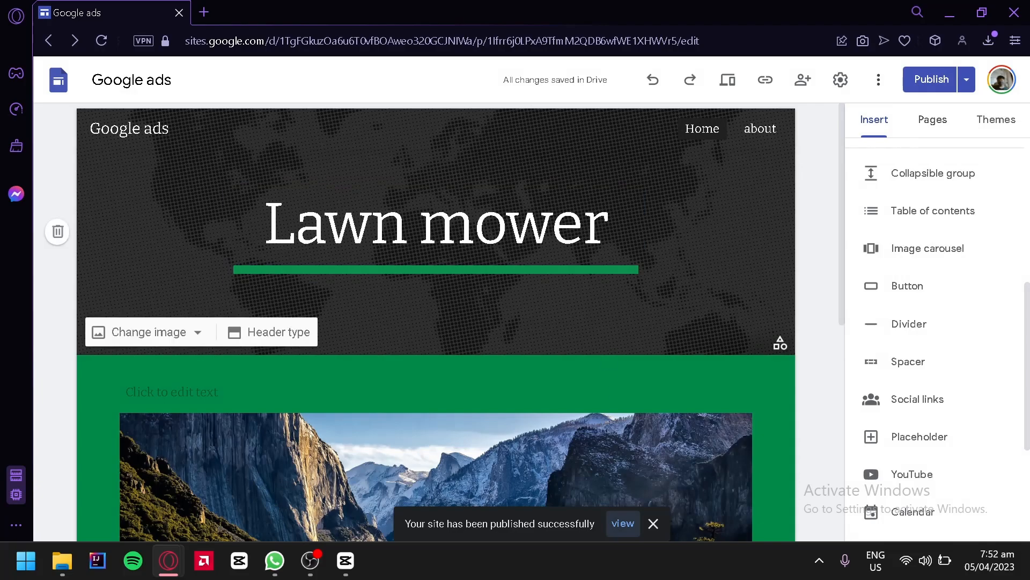
Open the published site and look over its Home page from header to end
left_click(973, 82)
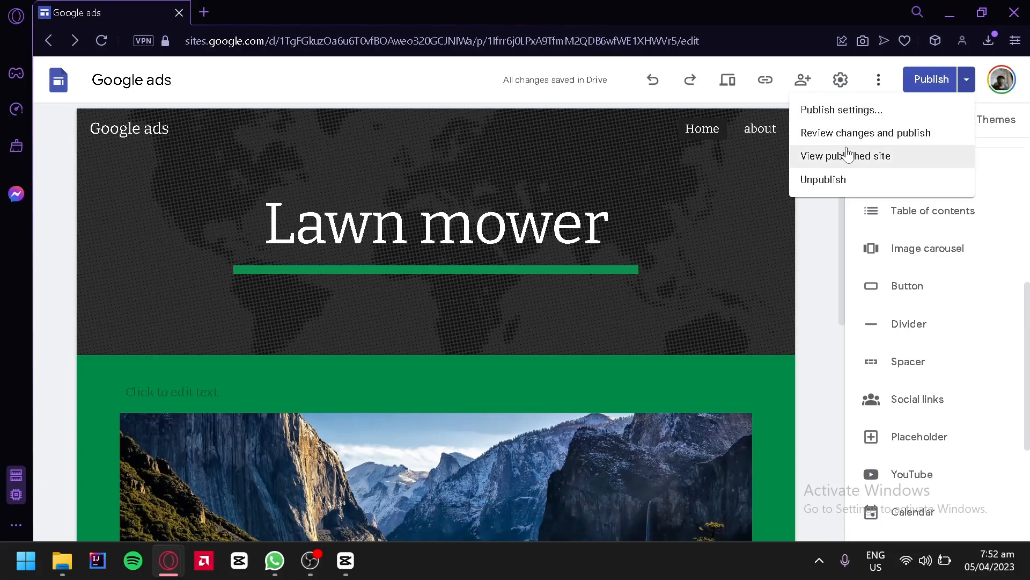
left_click(893, 157)
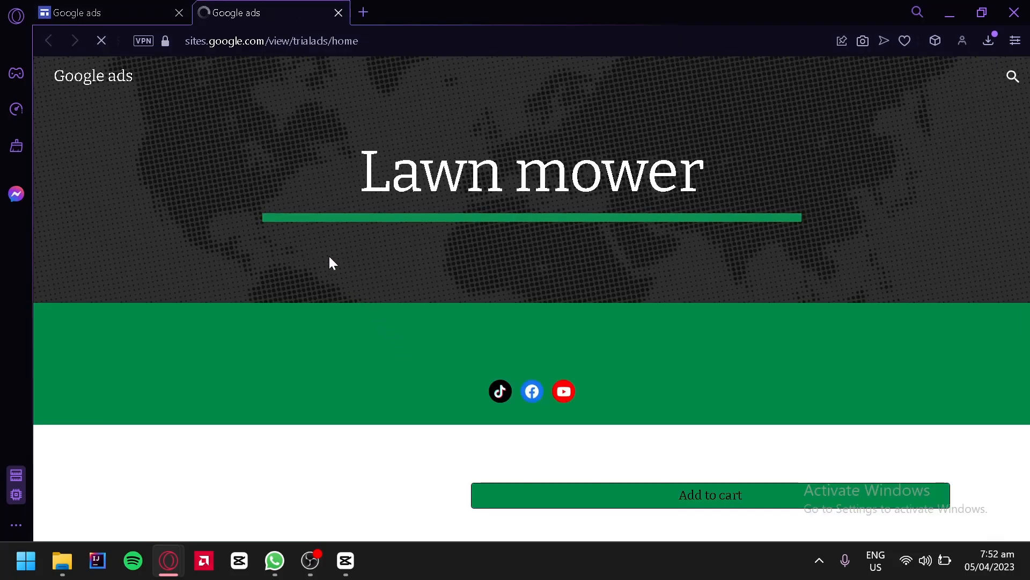
scroll(156, 92, "down", 5)
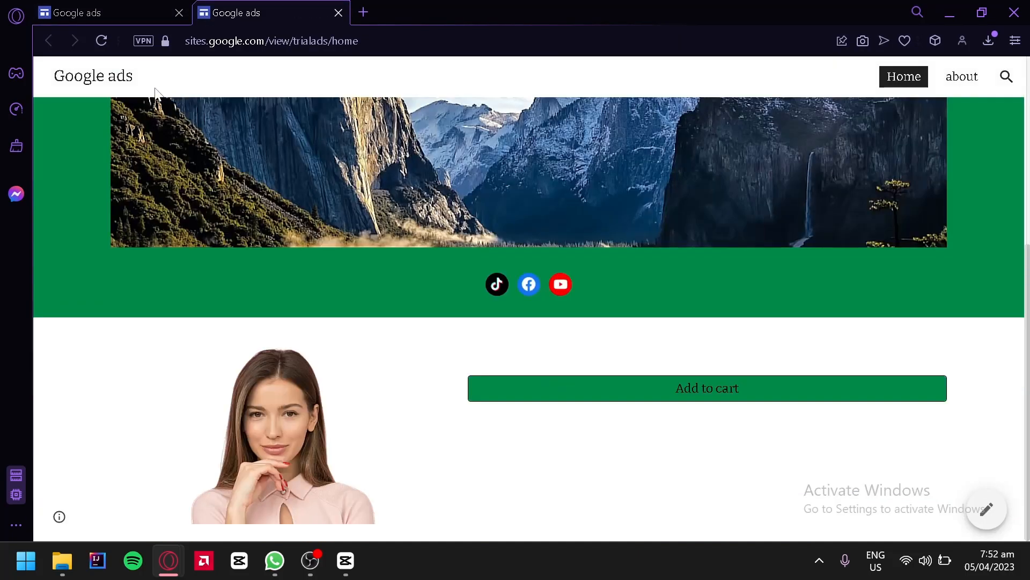
scroll(718, 384, "up", 5)
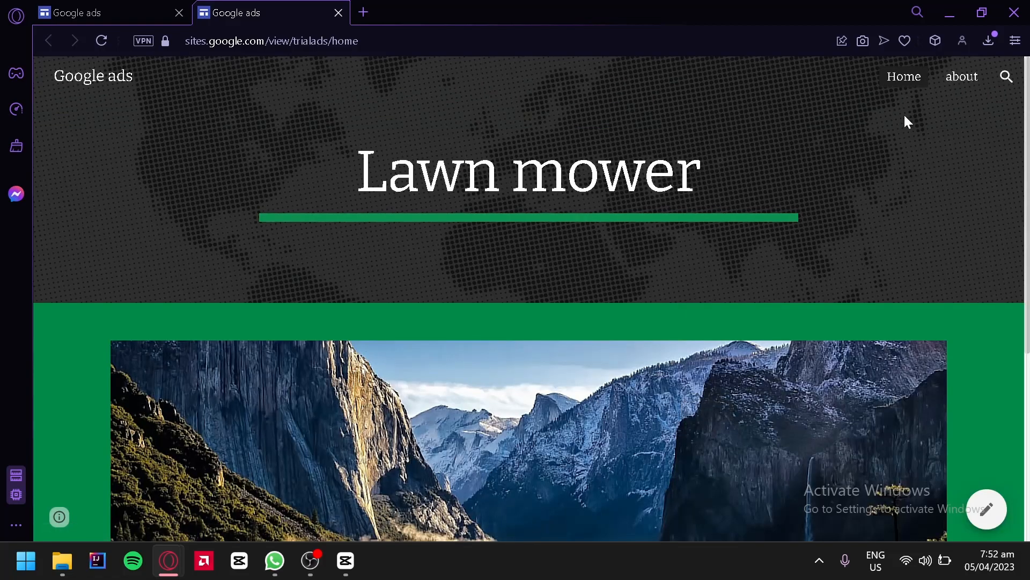
Check the published site's navigation by visiting the about page, returning to Home, and opening and dismissing the site search
left_click(962, 78)
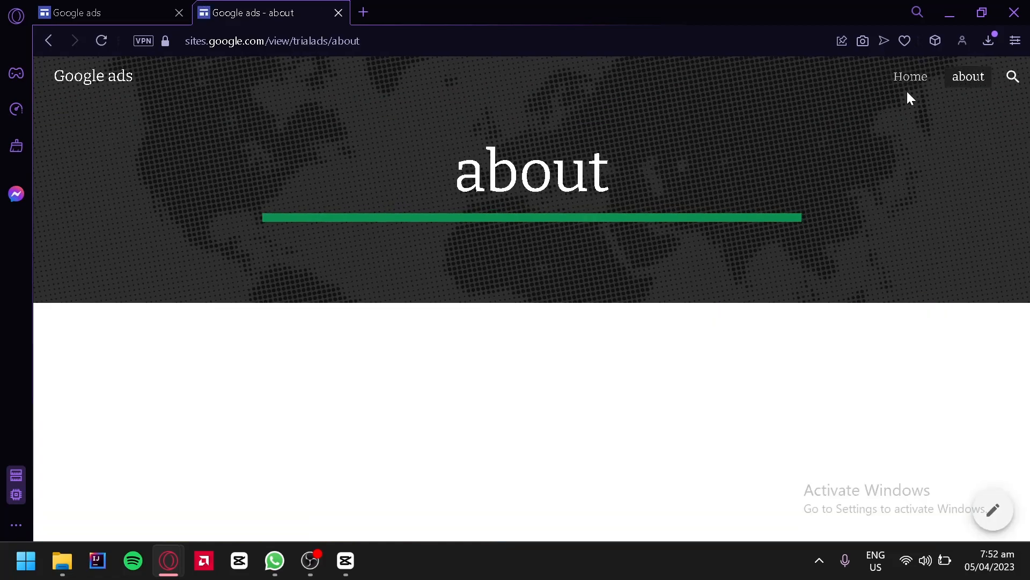
left_click(910, 78)
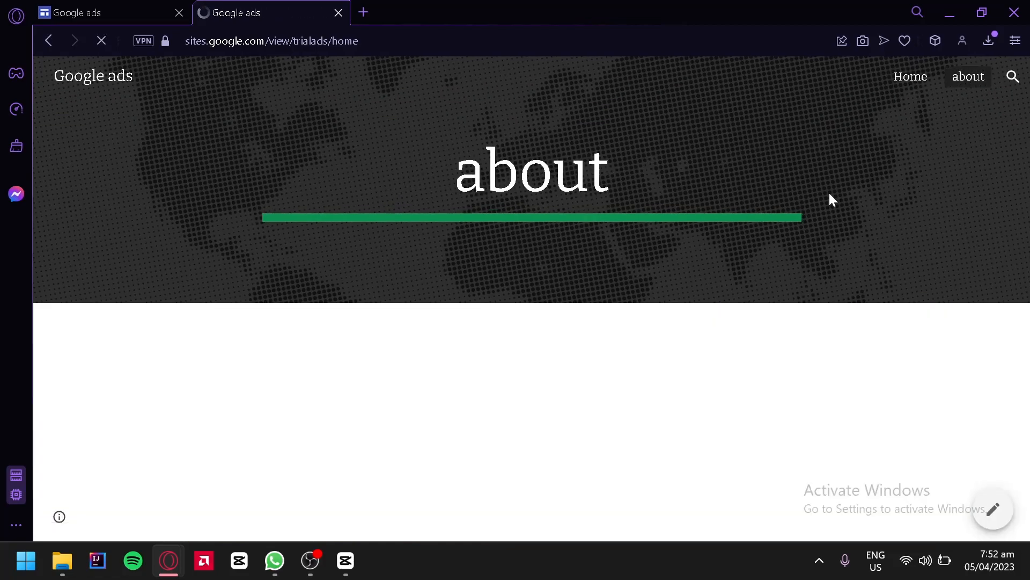
left_click(1014, 76)
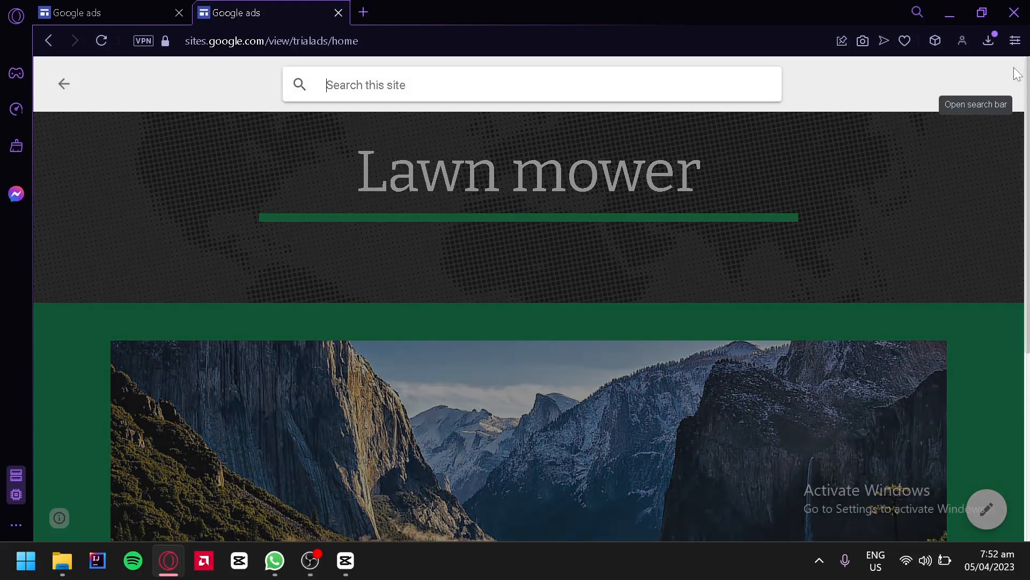
left_click(884, 243)
Test the Facebook and YouTube social links on the published Home page and return to the site
scroll(736, 288, "down", 5)
left_click(528, 284)
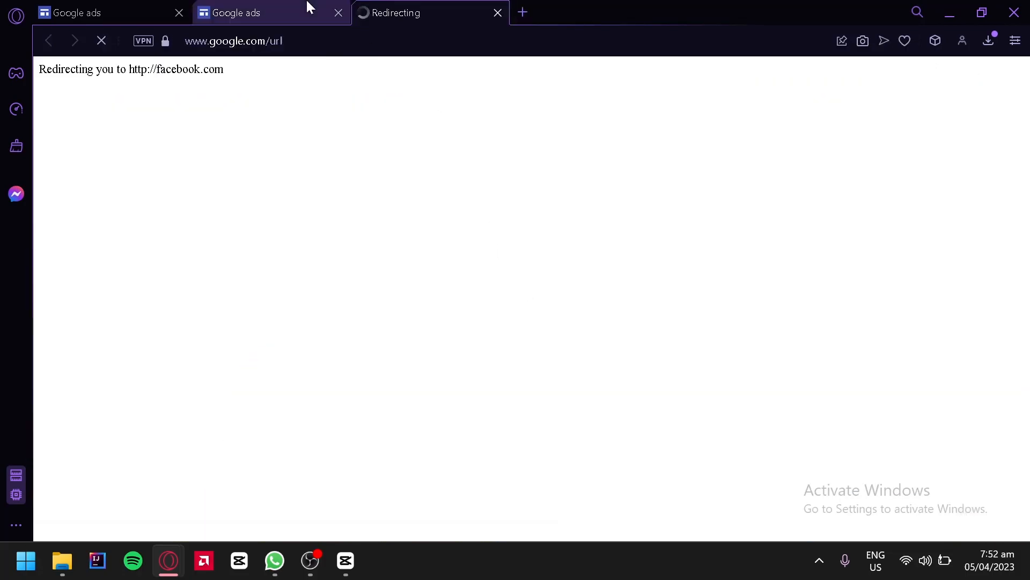
left_click(561, 285)
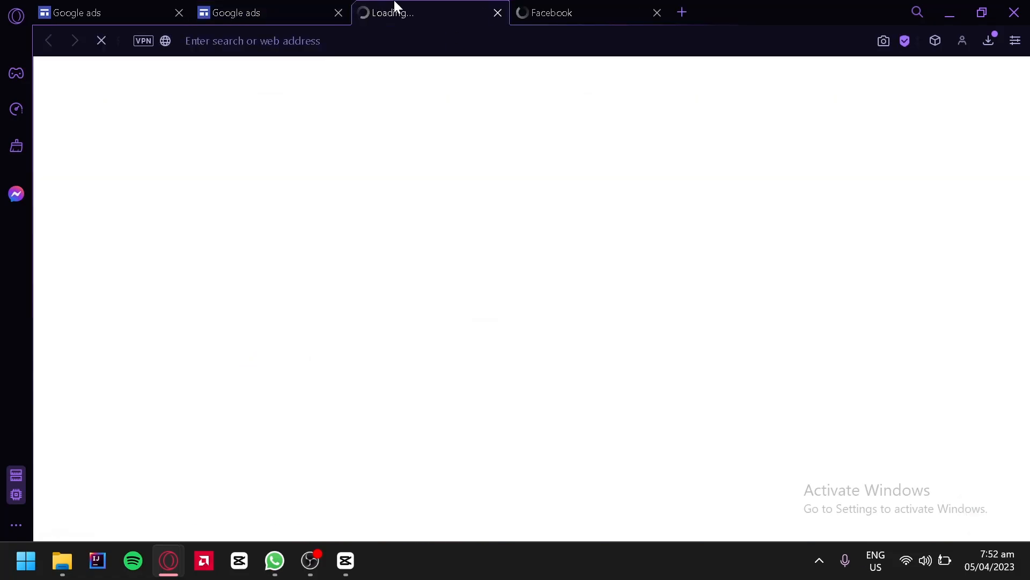
left_click(246, 10)
left_click(498, 12)
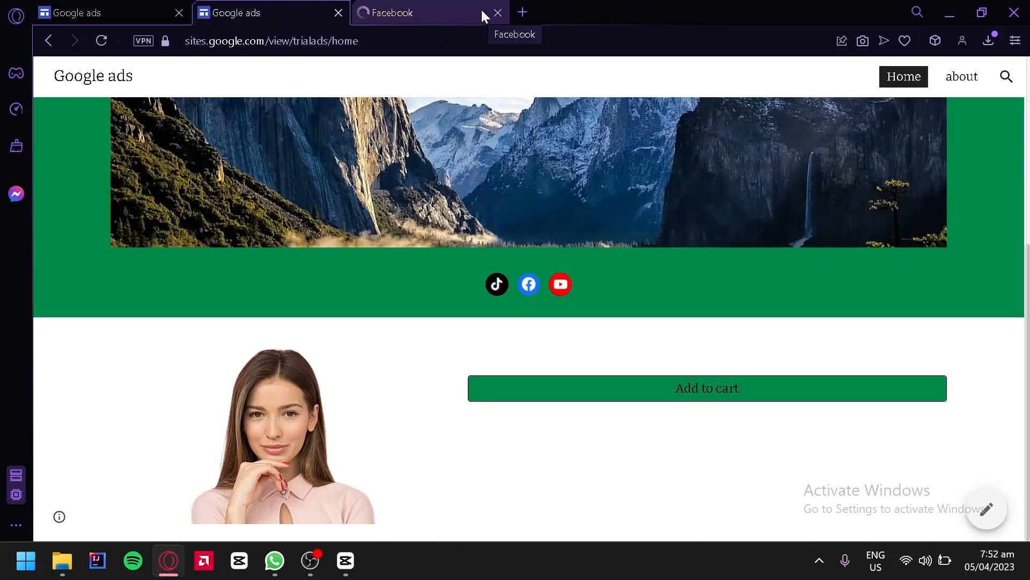
Test the "Add to cart" button's link on the published Home page and close the pages it opens
left_click(633, 389)
left_click(498, 12)
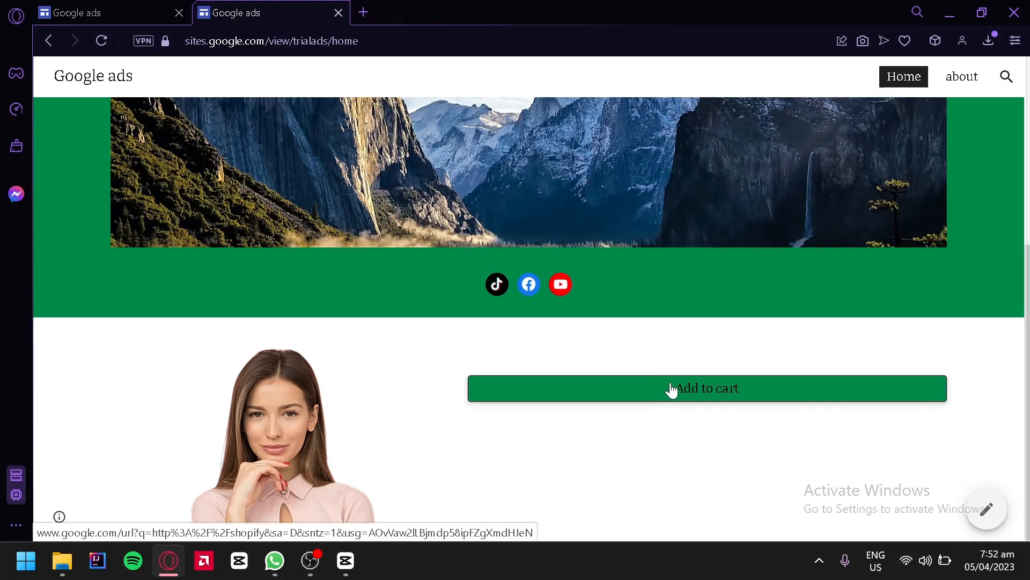
left_click(671, 388)
left_click(344, 6)
left_click(497, 12)
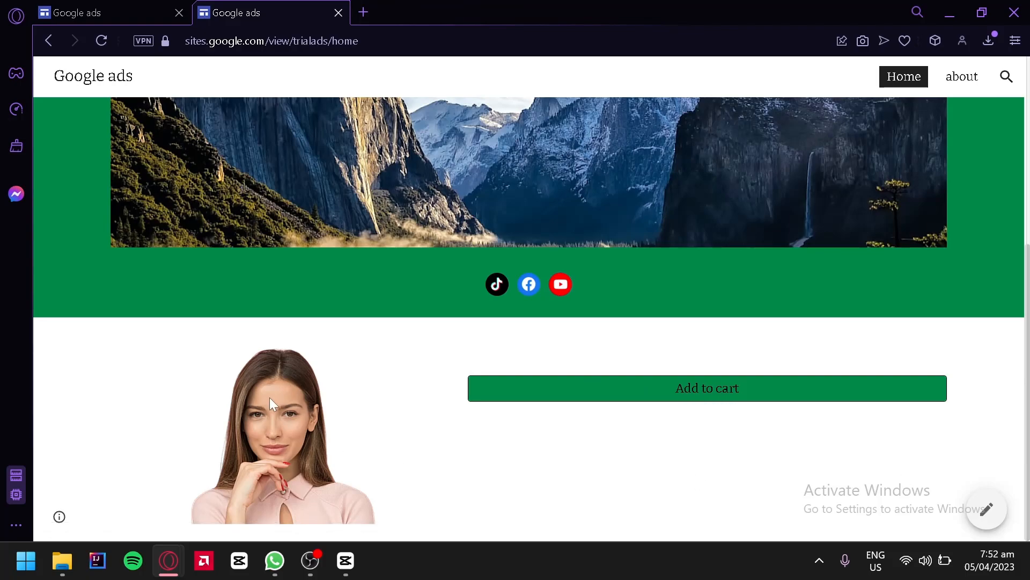
Open the published Home page for editing
left_click(985, 508)
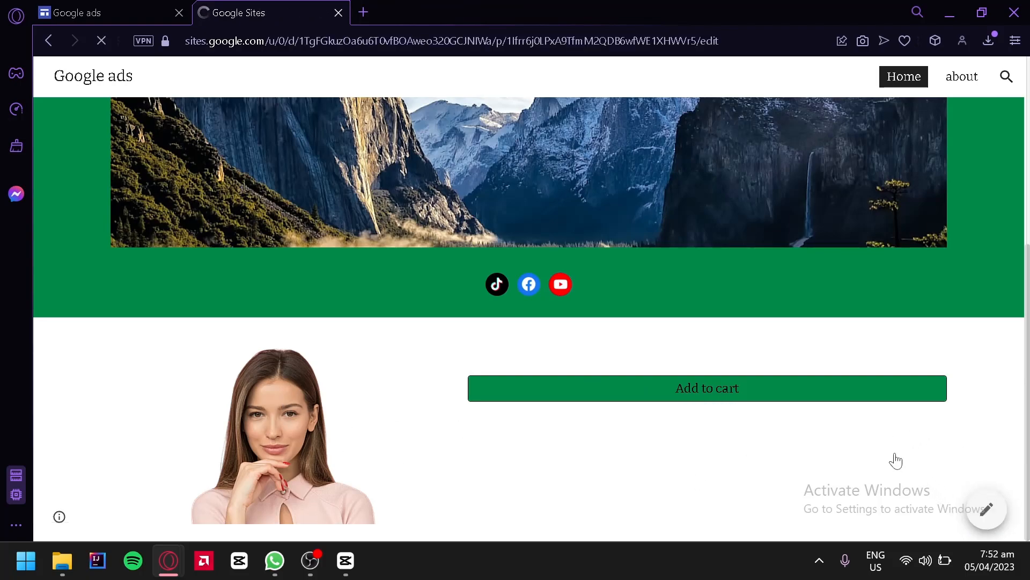